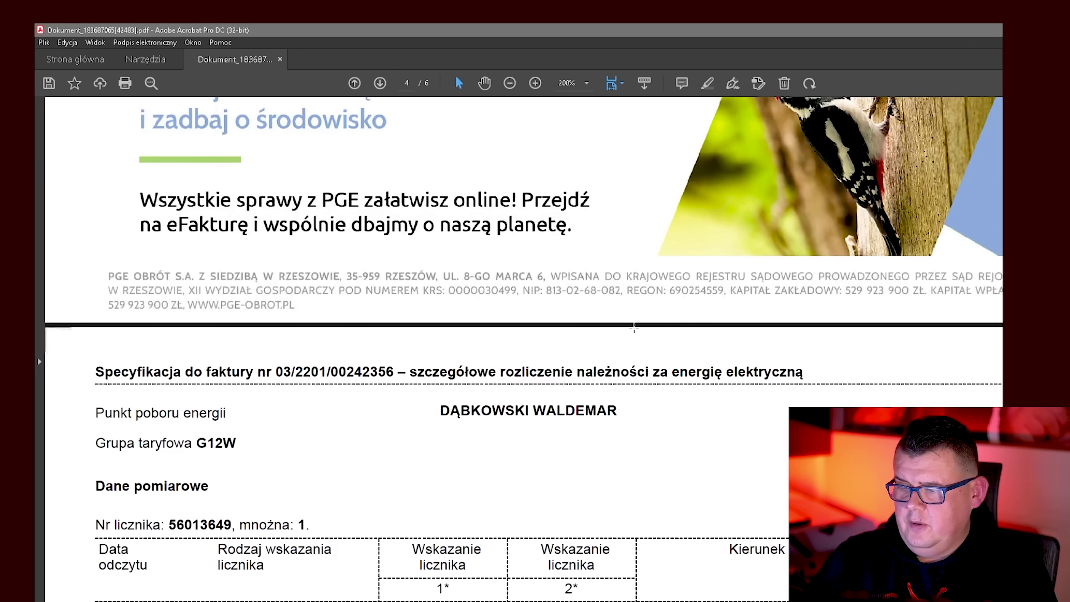
# - Highlight the tariff group G12W in the invoice specification and go to the meter data table
pyautogui.moveTo(196, 443); pyautogui.dragTo(245, 443)
pyautogui.scroll(-6, 506, 463)
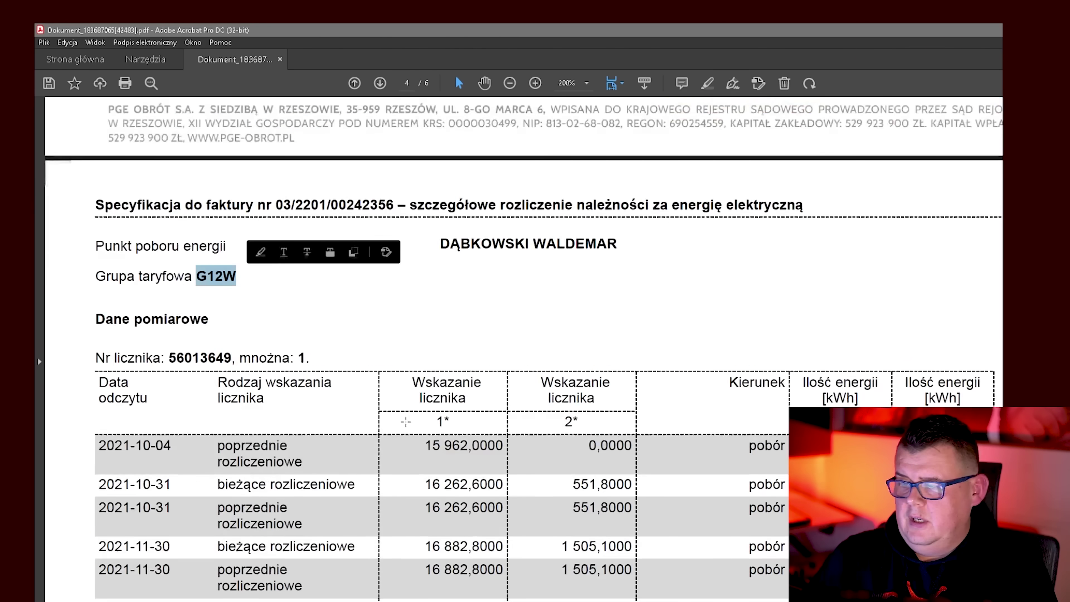
pyautogui.scroll(-2, 889, 393)
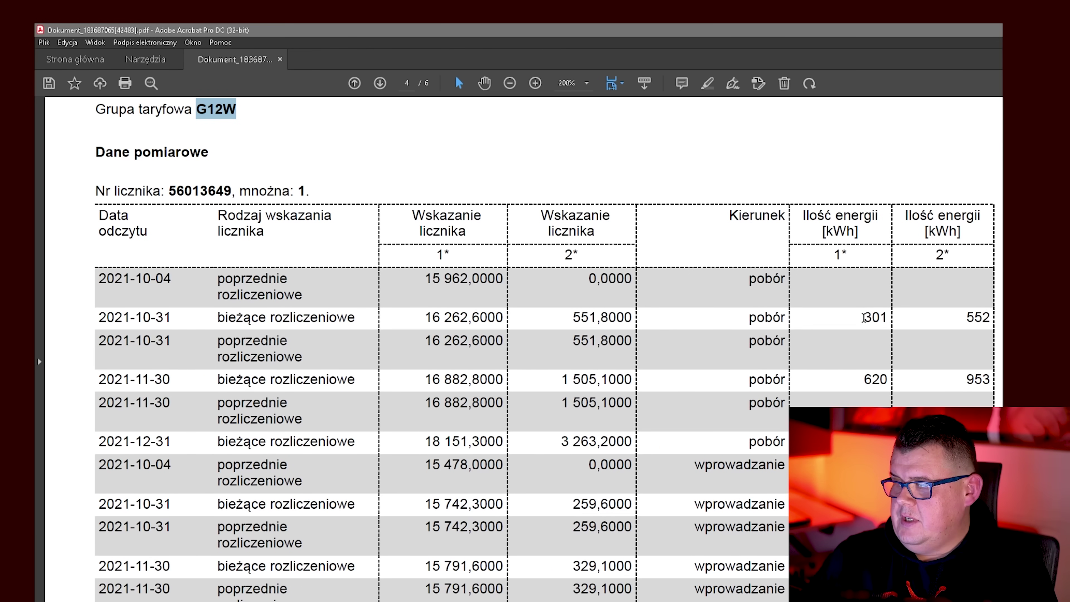
# - Highlight the day and night kWh drawn from the grid (pobór) for October, November and December 2021
pyautogui.doubleClick(863, 317)
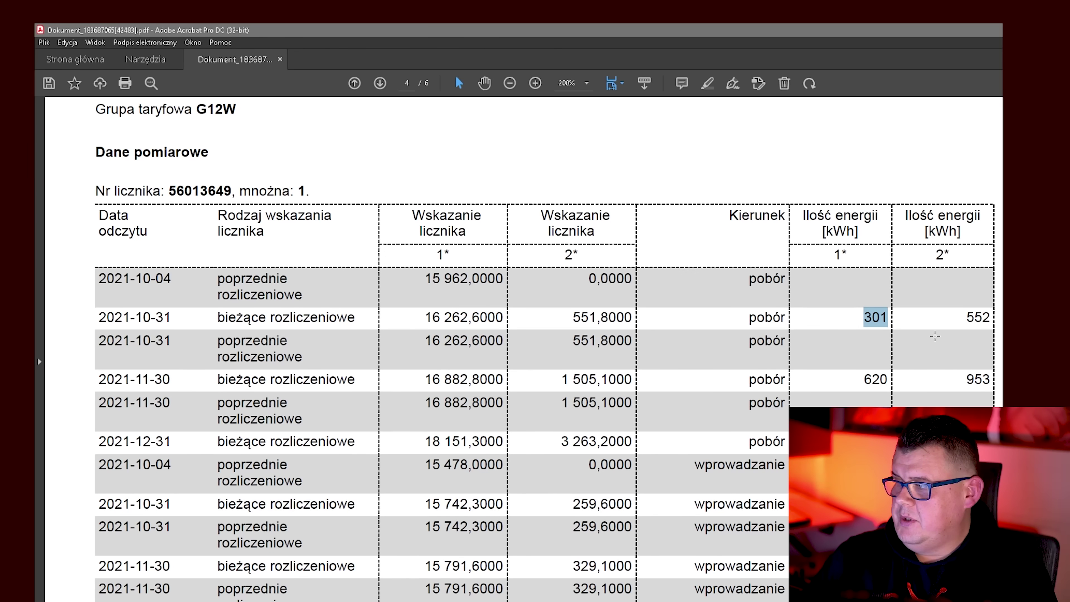
pyautogui.doubleClick(979, 317)
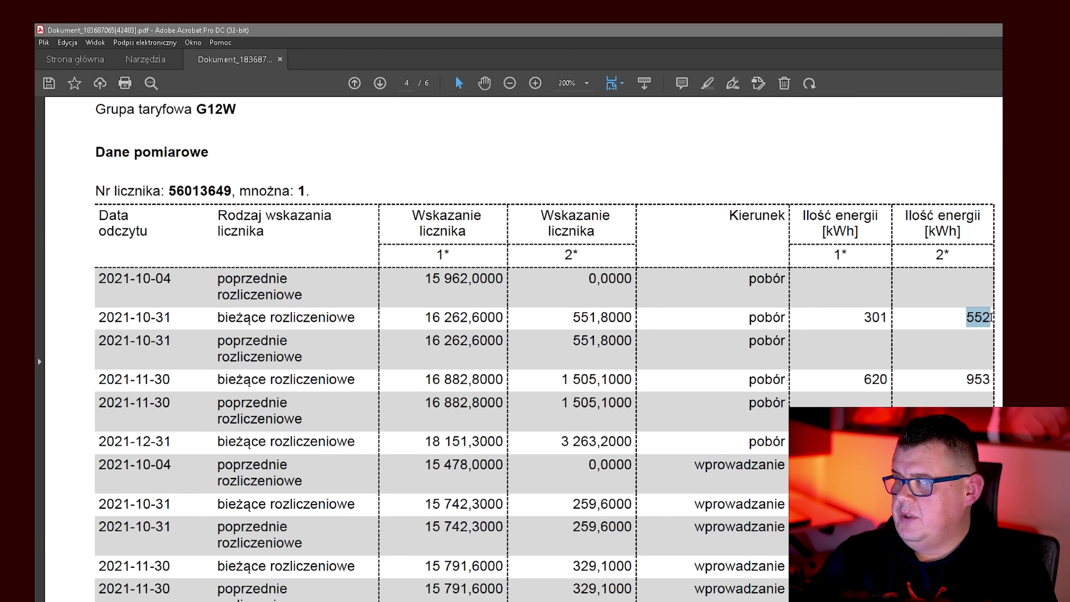
pyautogui.scroll(-1, 954, 370)
pyautogui.moveTo(859, 326); pyautogui.dragTo(883, 326)
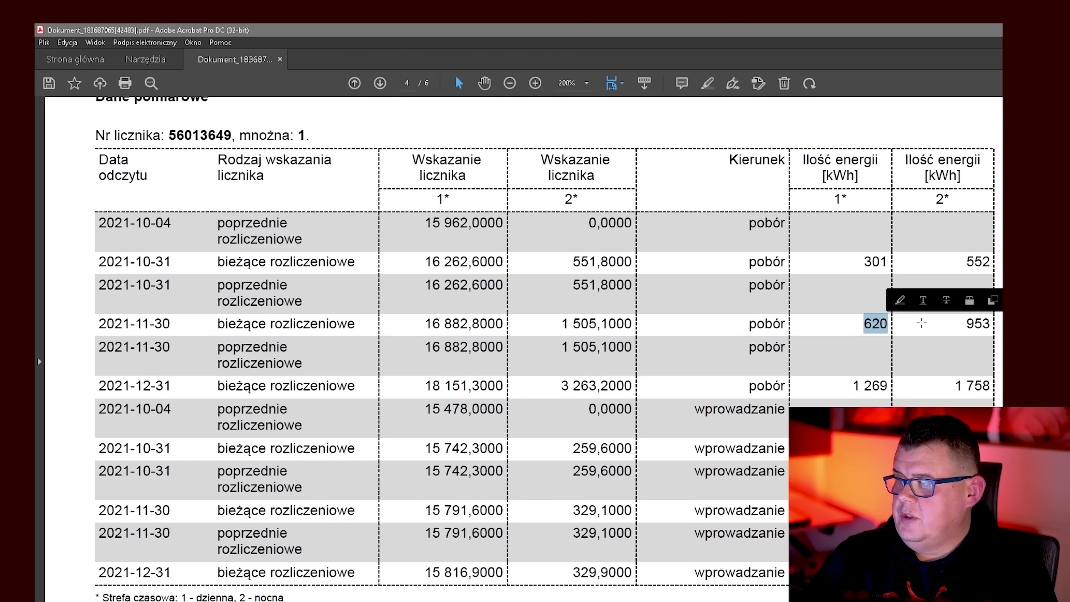
pyautogui.moveTo(963, 324); pyautogui.dragTo(995, 337)
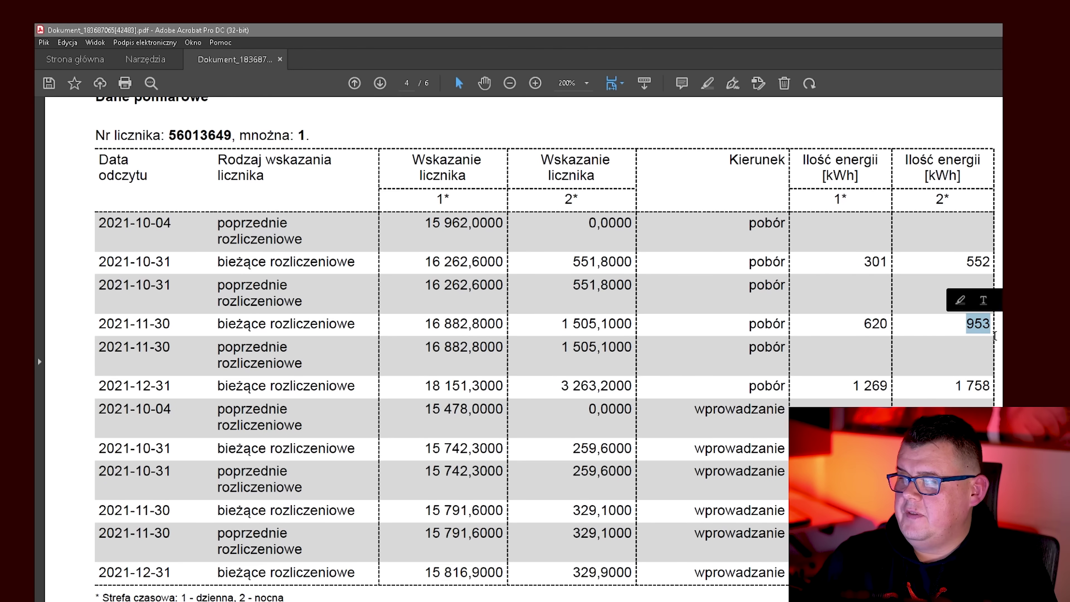
pyautogui.scroll(-1, 954, 395)
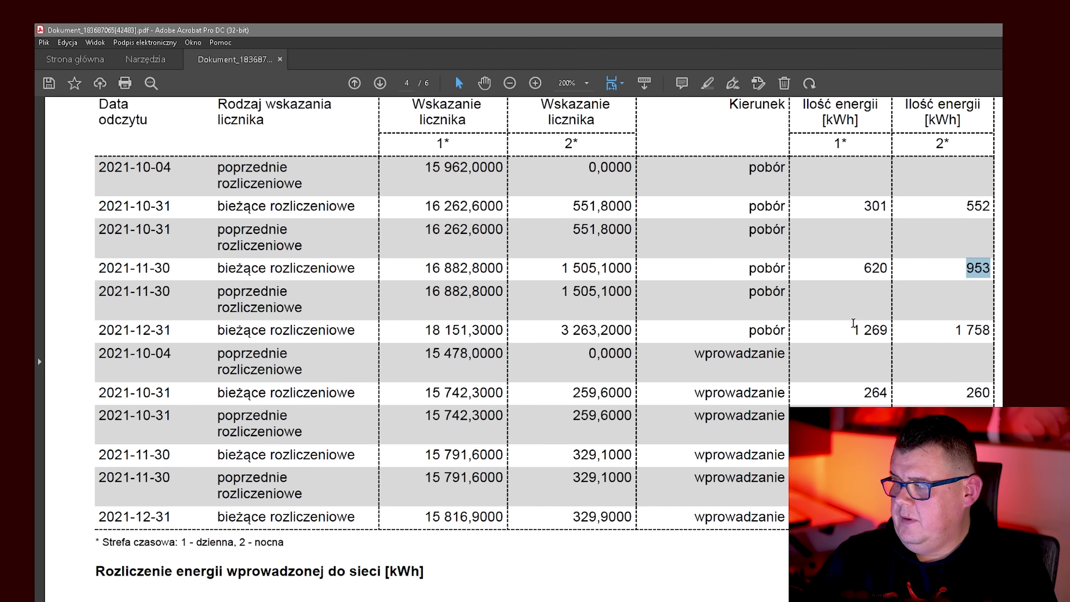
pyautogui.moveTo(853, 326); pyautogui.dragTo(889, 331)
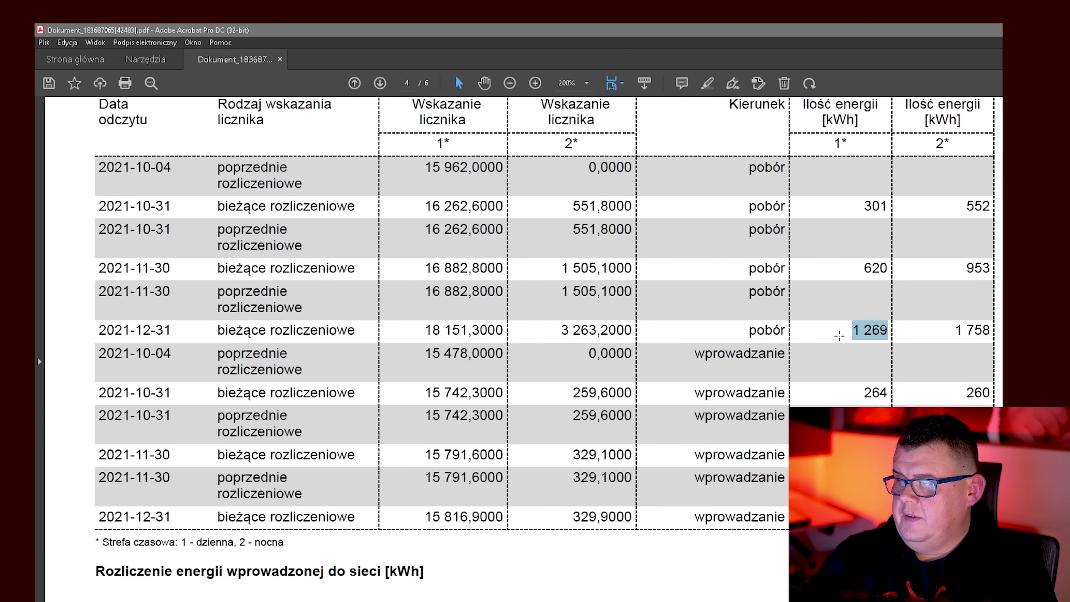
pyautogui.moveTo(956, 330); pyautogui.dragTo(991, 330)
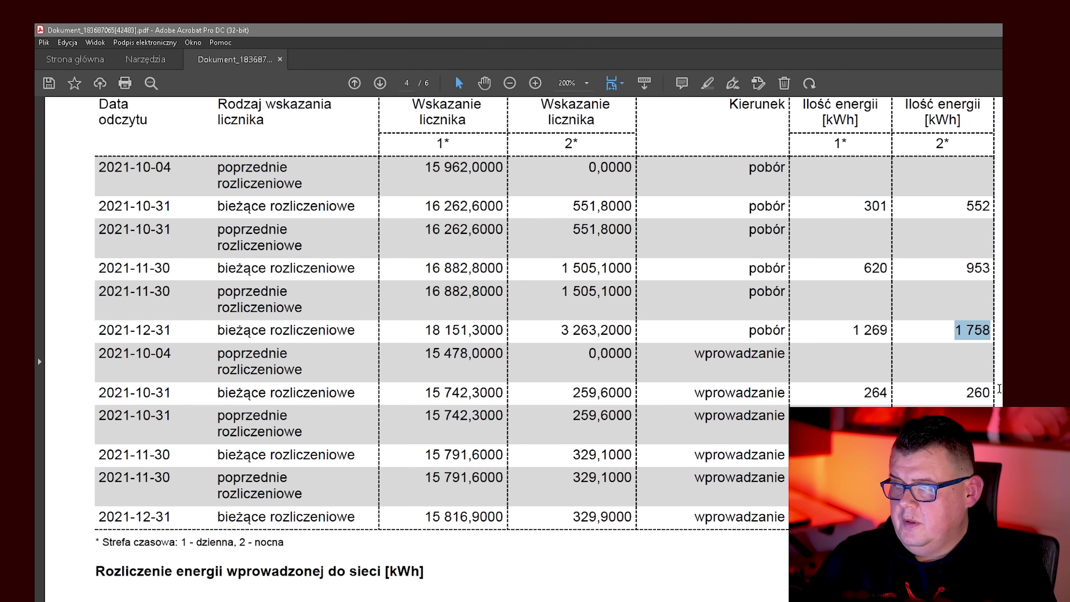
# - Highlight the October and November 2021 day and night kWh fed into the grid (wprowadzanie), and view the fed-in energy settlement table
pyautogui.scroll(-1, 998, 388)
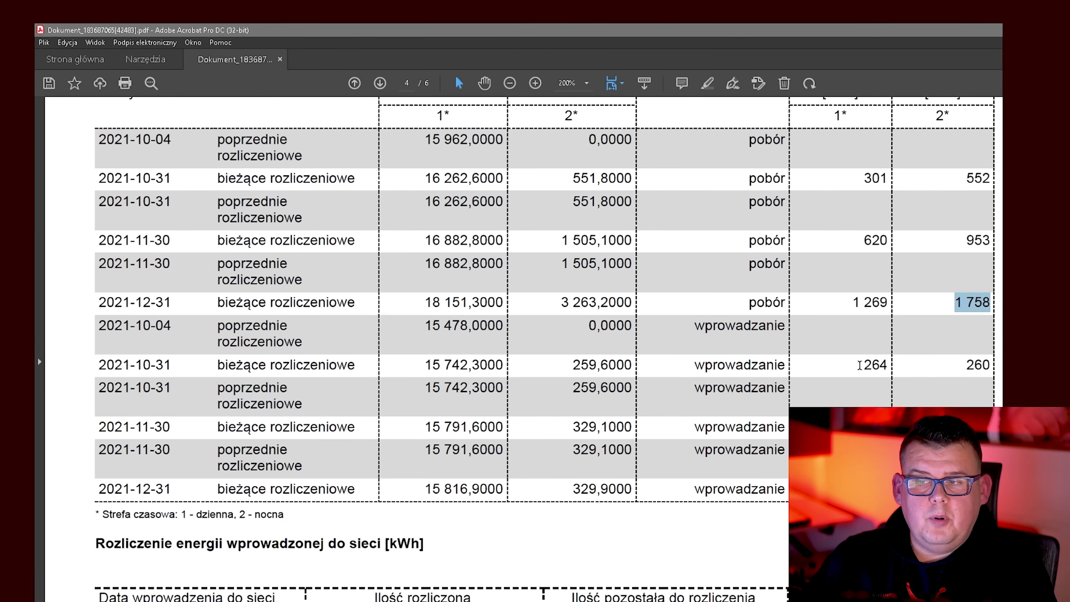
pyautogui.moveTo(862, 361); pyautogui.dragTo(874, 361)
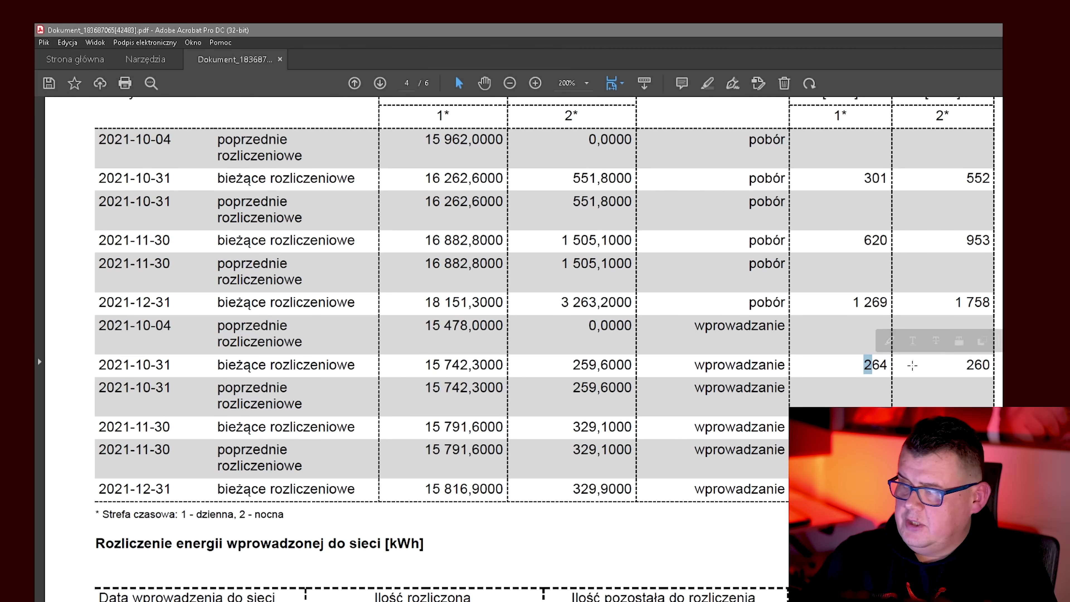
pyautogui.click(874, 370)
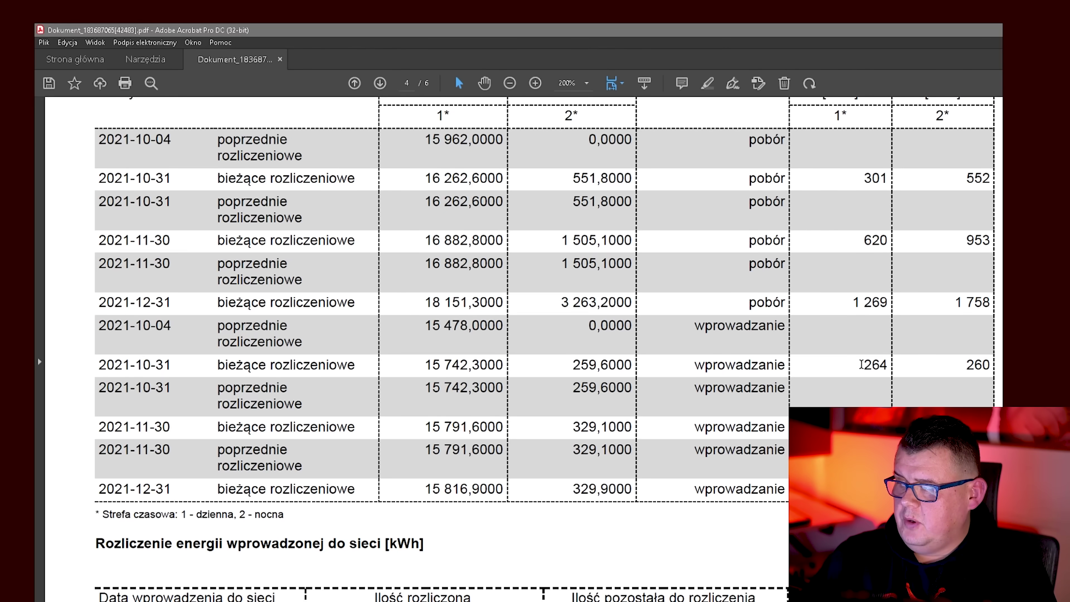
pyautogui.moveTo(871, 363); pyautogui.dragTo(889, 365)
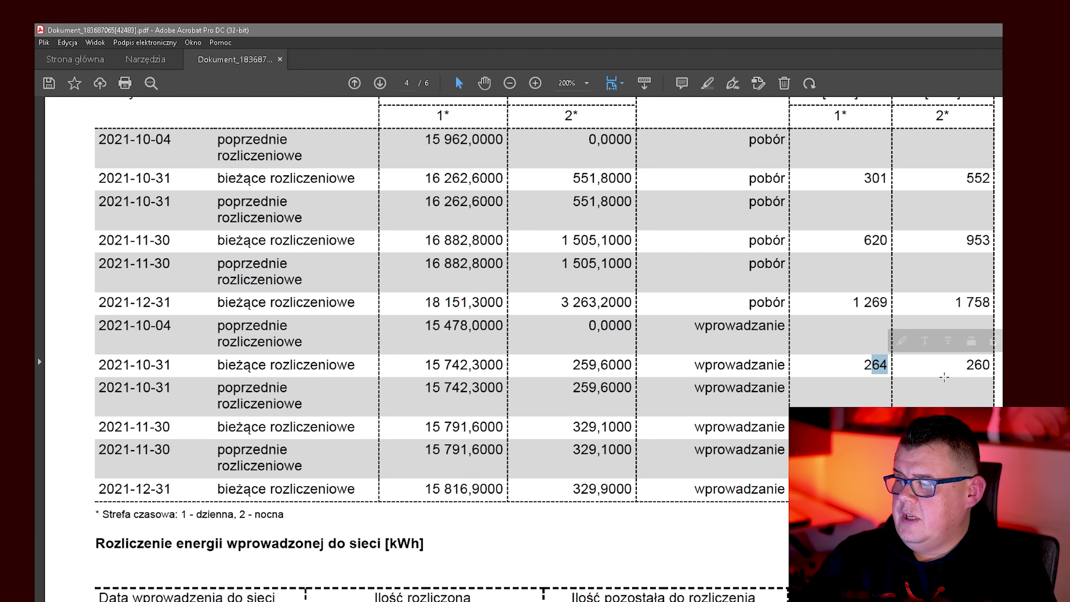
pyautogui.moveTo(962, 365); pyautogui.dragTo(990, 366)
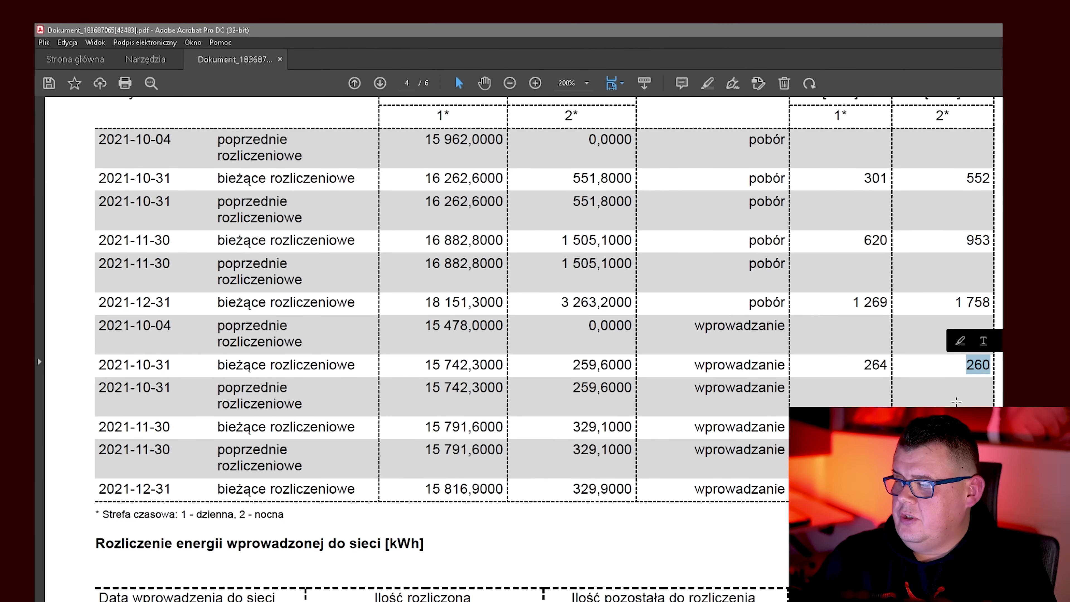
pyautogui.scroll(-1, 988, 366)
pyautogui.scroll(-1, 988, 366)
pyautogui.moveTo(870, 371); pyautogui.dragTo(888, 371)
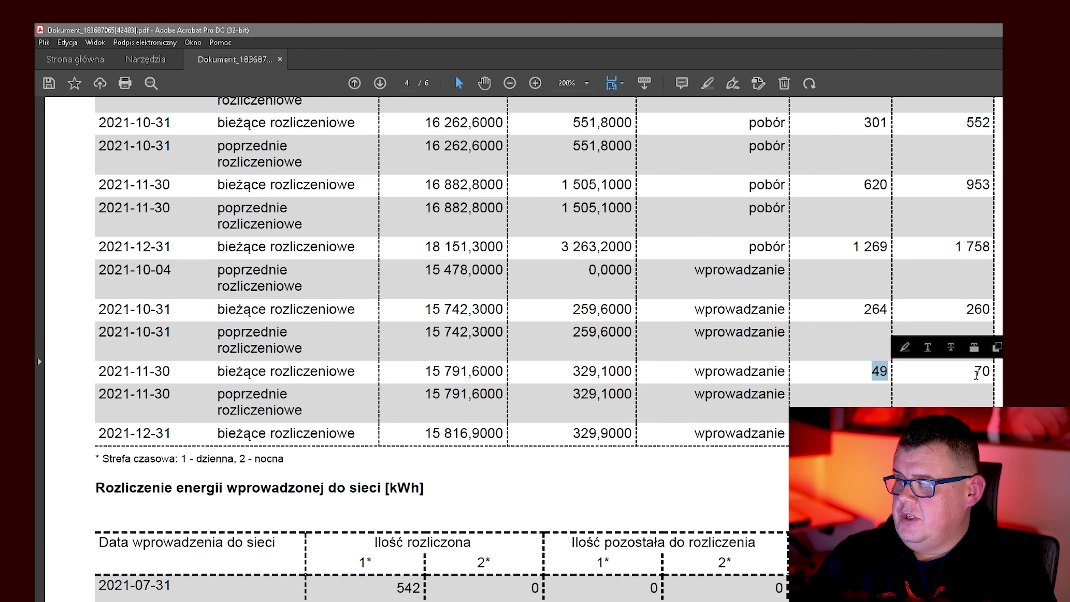
pyautogui.moveTo(974, 371); pyautogui.dragTo(990, 370)
pyautogui.click(493, 418)
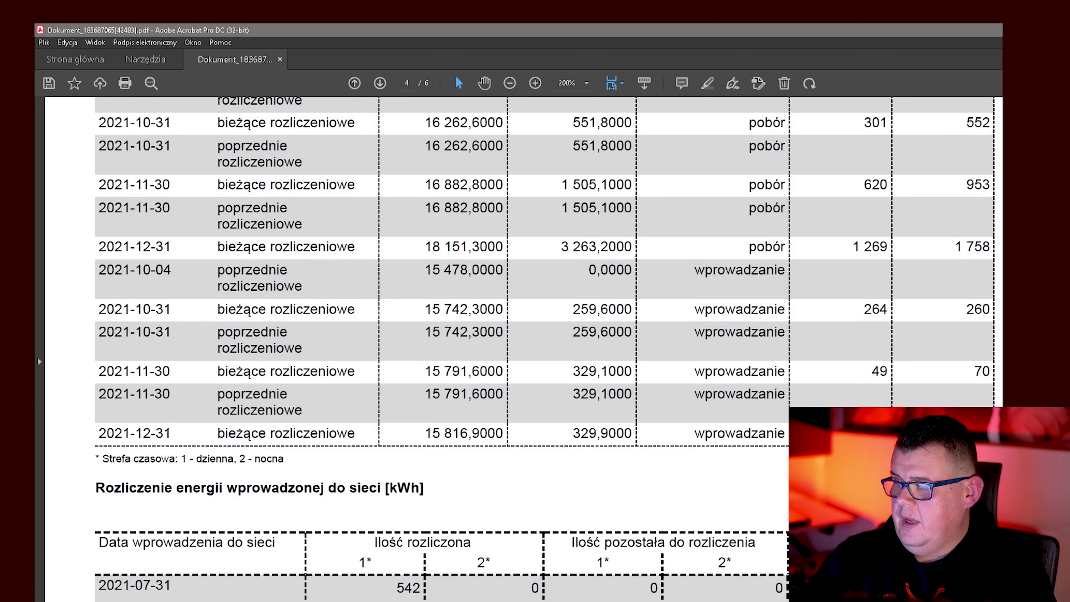
pyautogui.scroll(-5, 522, 349)
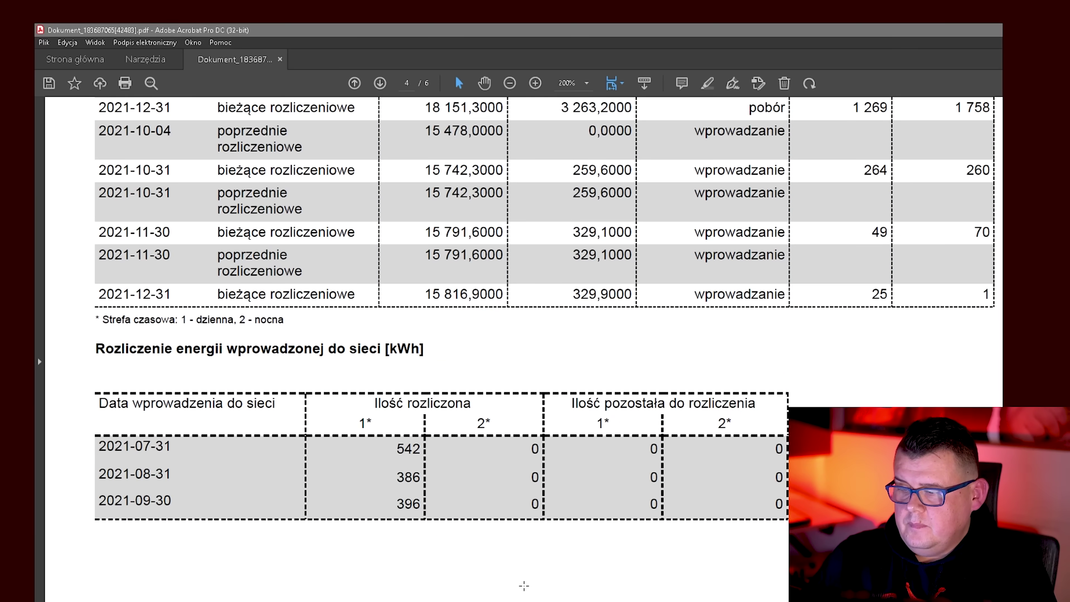
# - Switch to the PGE eBOK page in Chrome and download the eFaktura for the invoice due 30.11.2021
pyautogui.moveTo(332, 601)
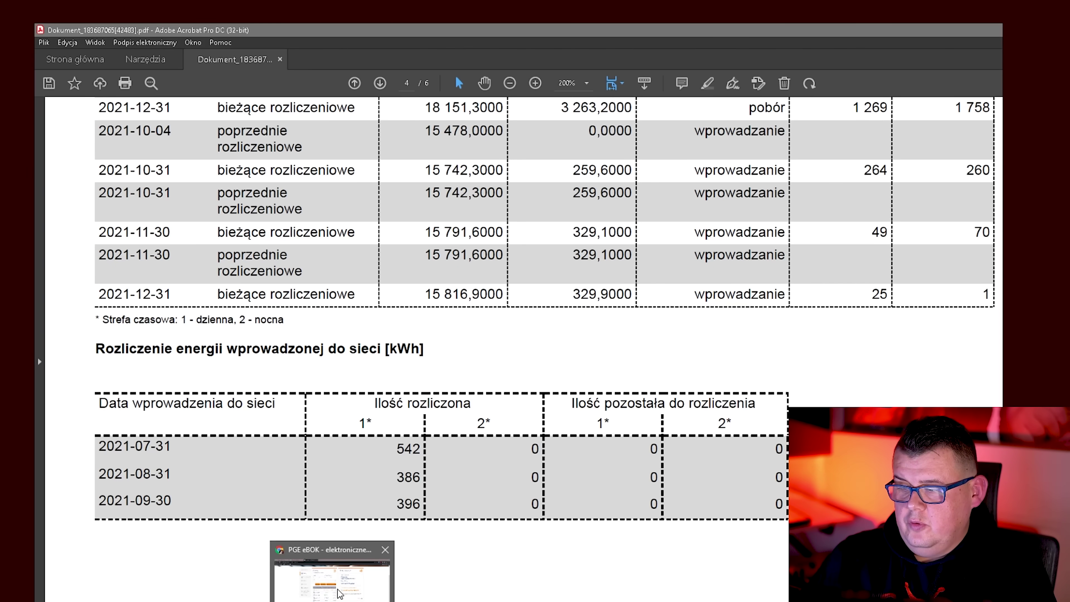
pyautogui.click(348, 552)
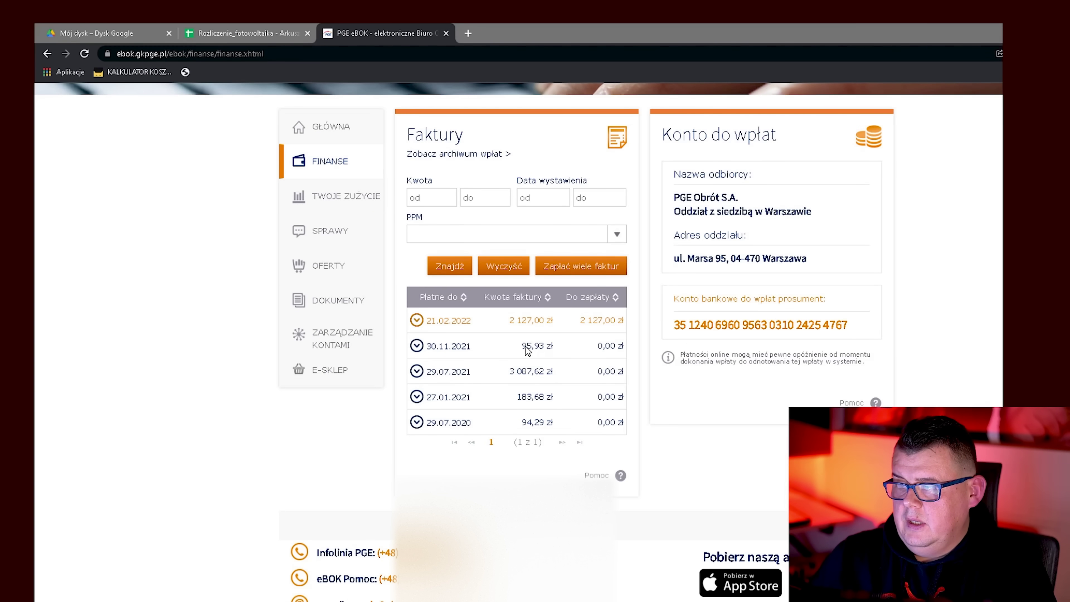
pyautogui.click(418, 348)
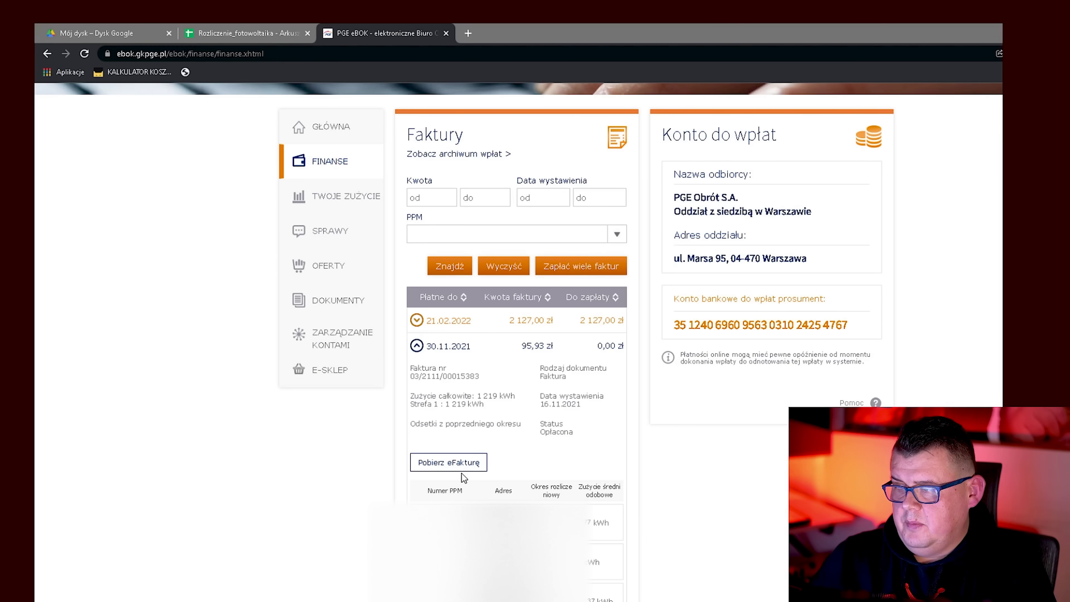
pyautogui.click(461, 465)
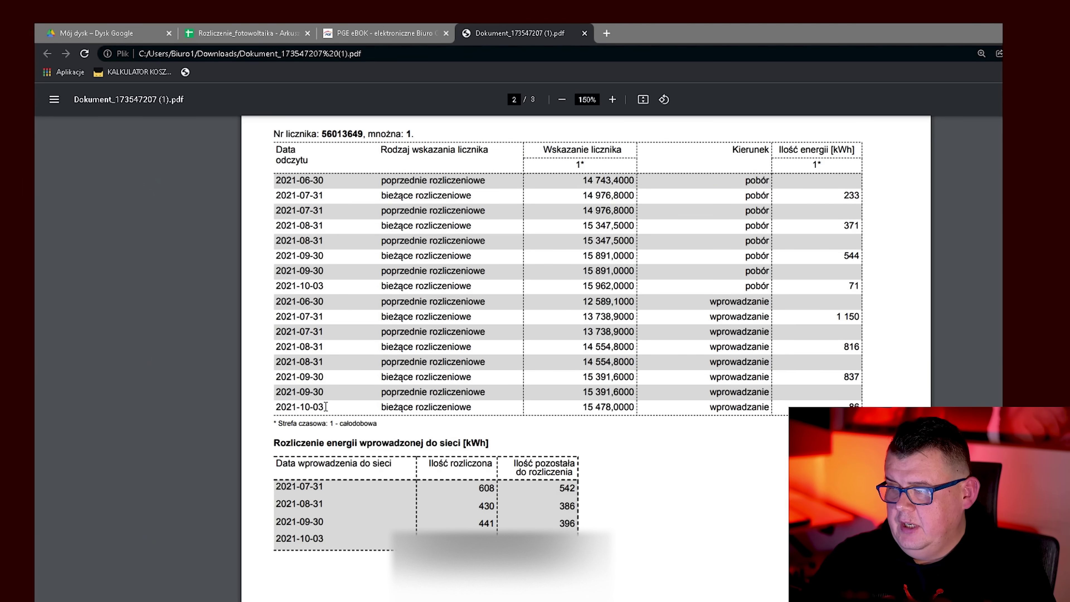
# - Review the downloaded invoice's energy settlement and charges, close it, and collapse the 30.11.2021 invoice details
pyautogui.scroll(-10, 326, 407)
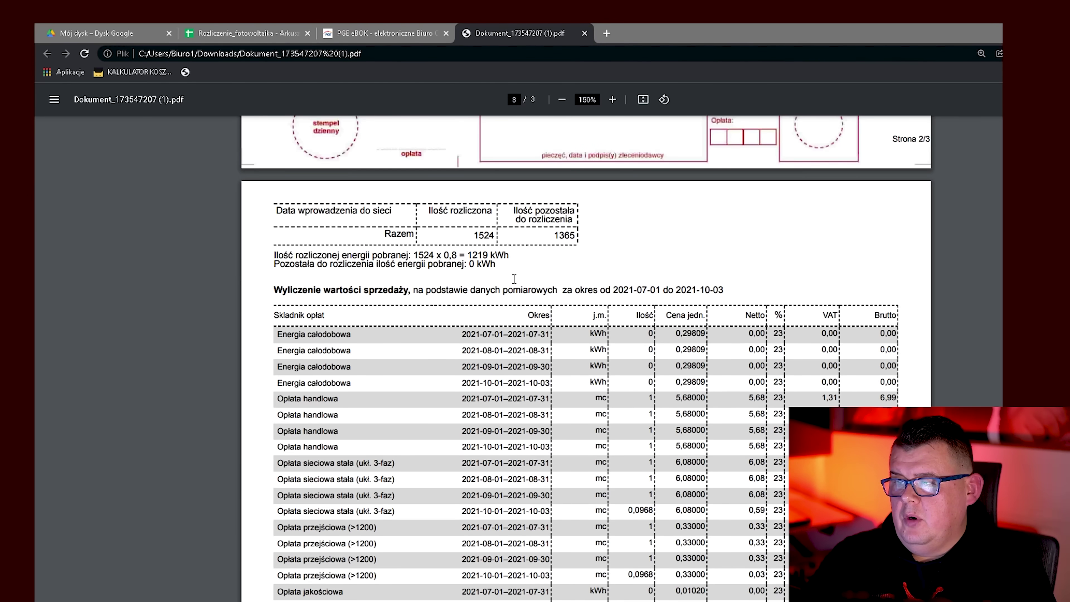
pyautogui.scroll(-12, 514, 279)
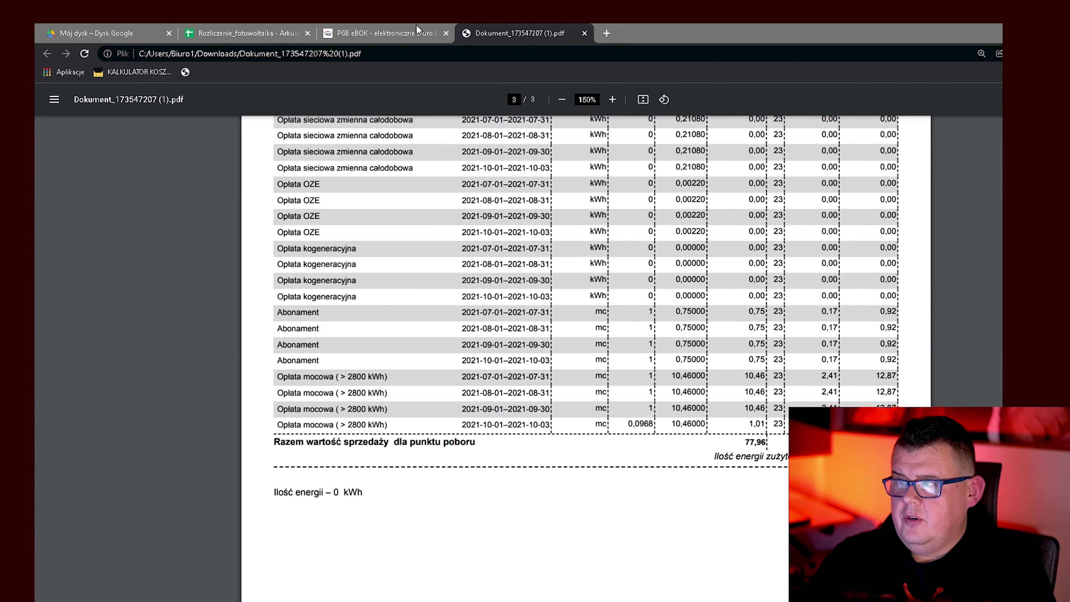
pyautogui.click(585, 34)
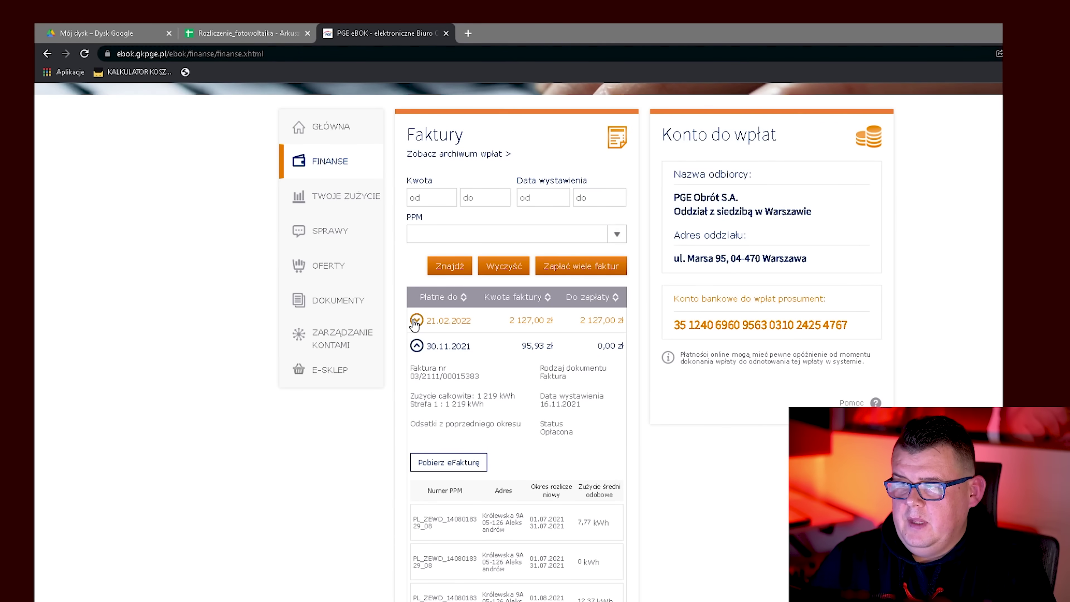
pyautogui.click(417, 345)
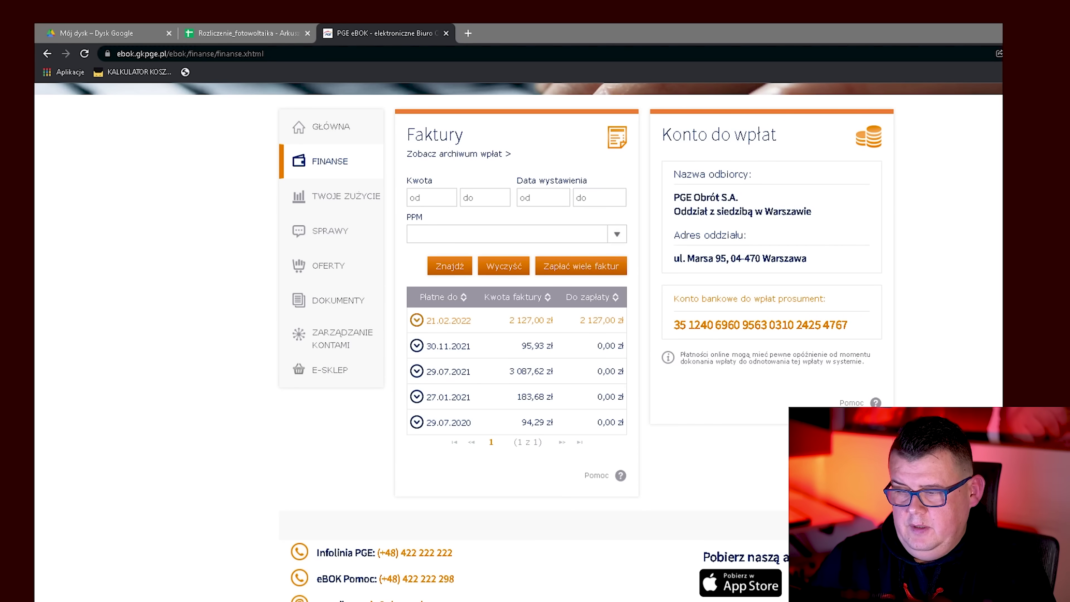
# - Open the Windows Calculator (Kalkulator) and place its window beside the Faktury list
pyautogui.press('super')
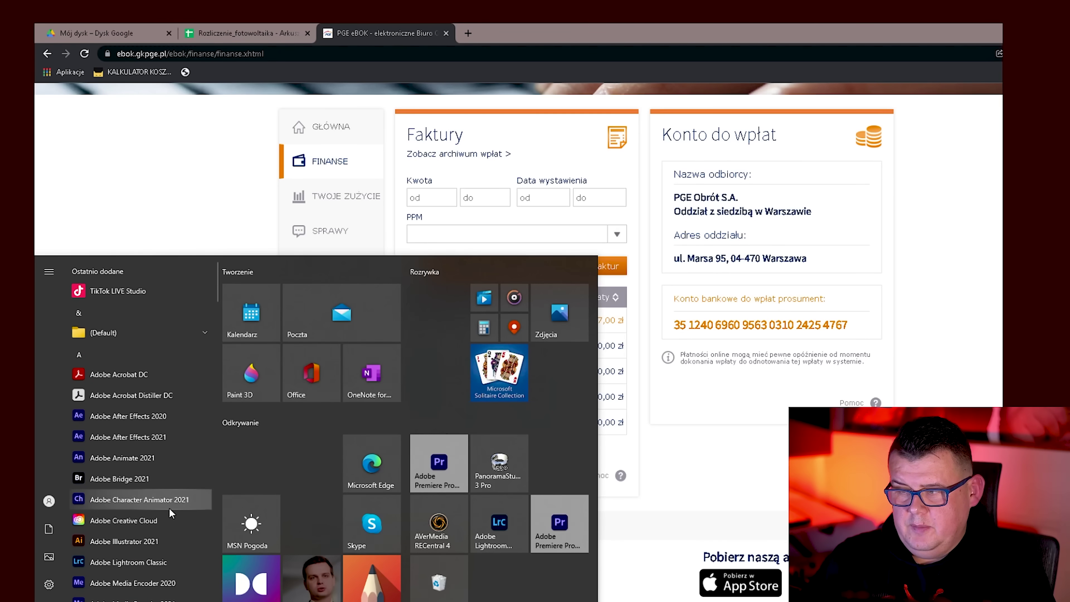
pyautogui.write('k')
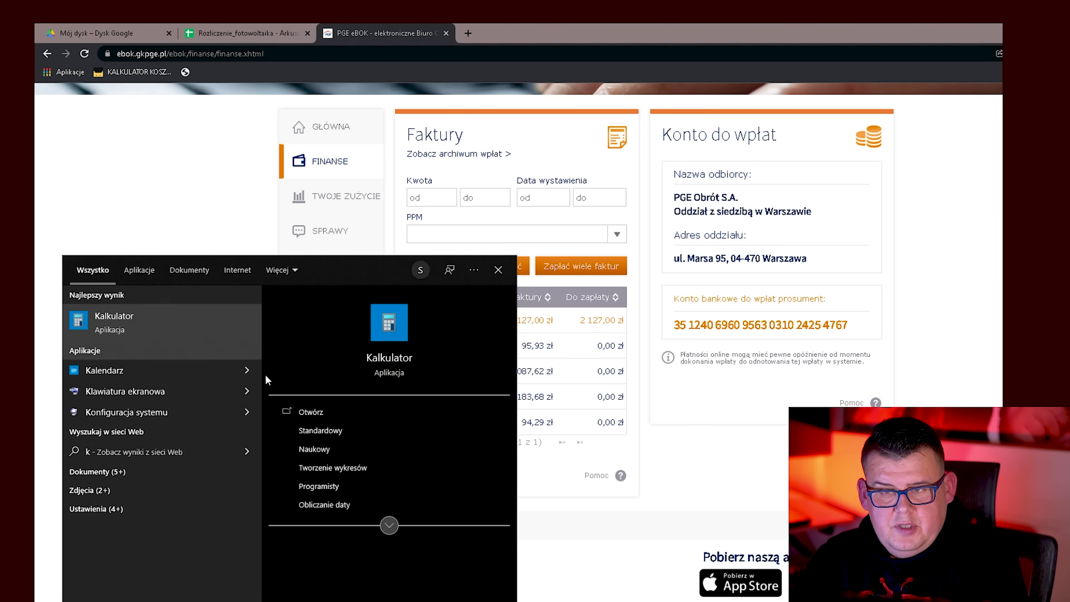
pyautogui.click(382, 337)
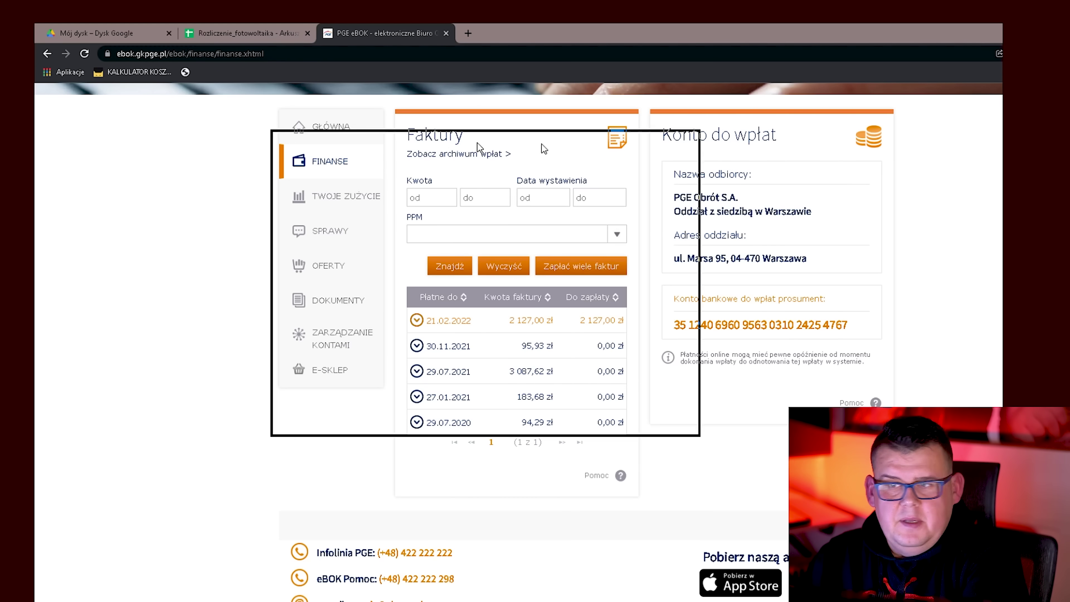
pyautogui.moveTo(540, 148); pyautogui.dragTo(875, 215)
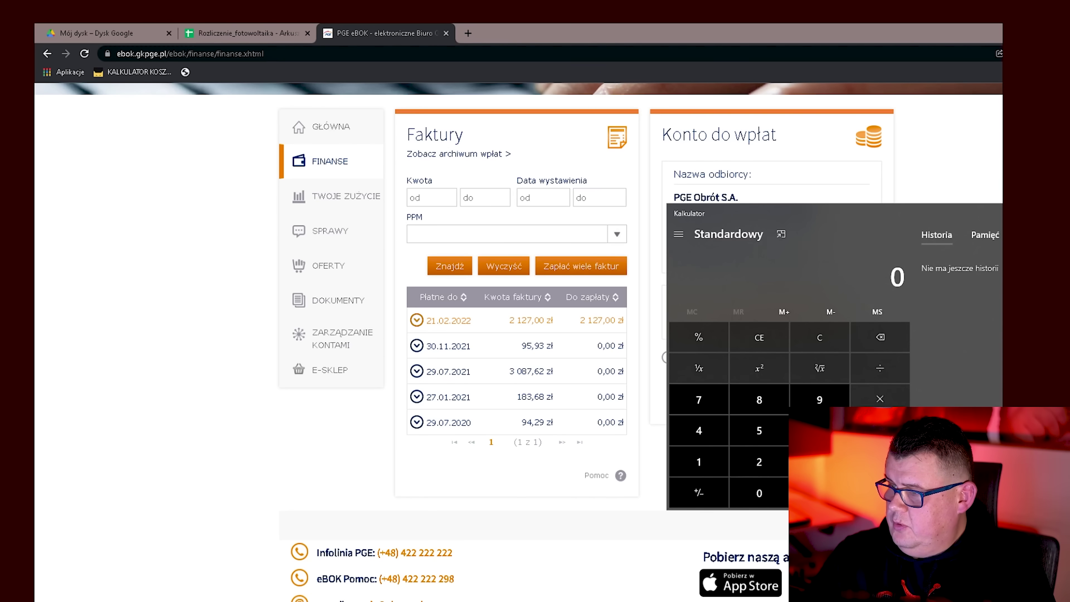
# - Add up the 2021 settlement invoices in the calculator: 3087 + 95,93 + 2127
pyautogui.write('3087')
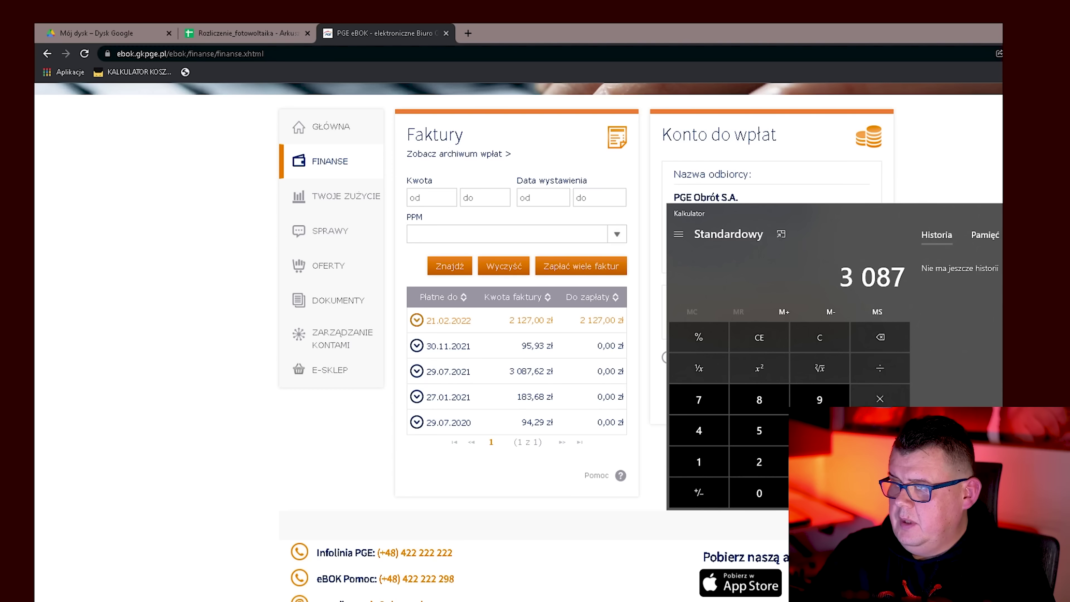
pyautogui.press('+')
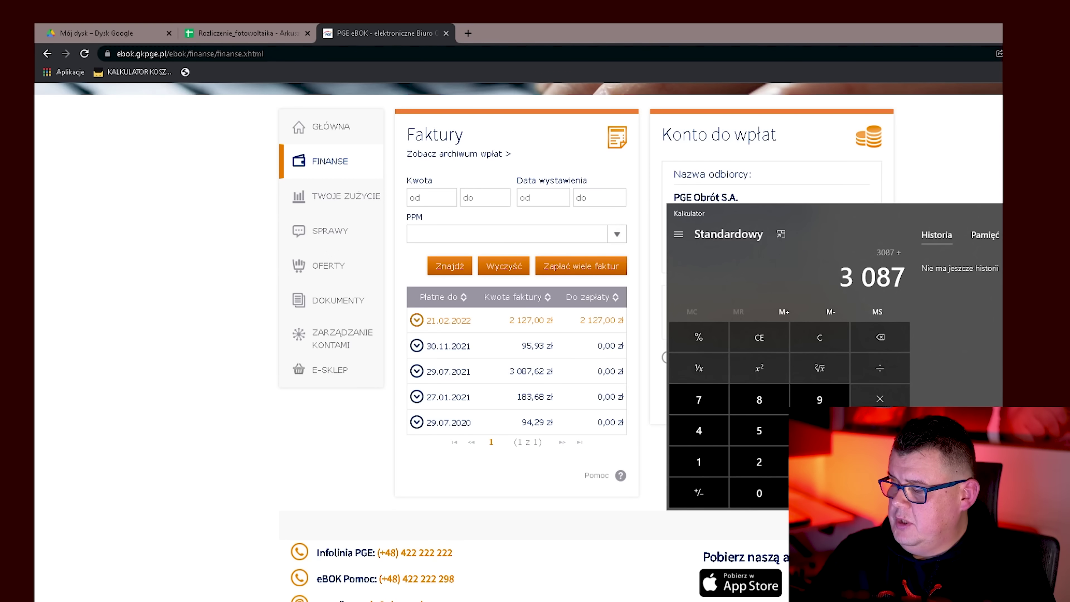
pyautogui.write('95,93')
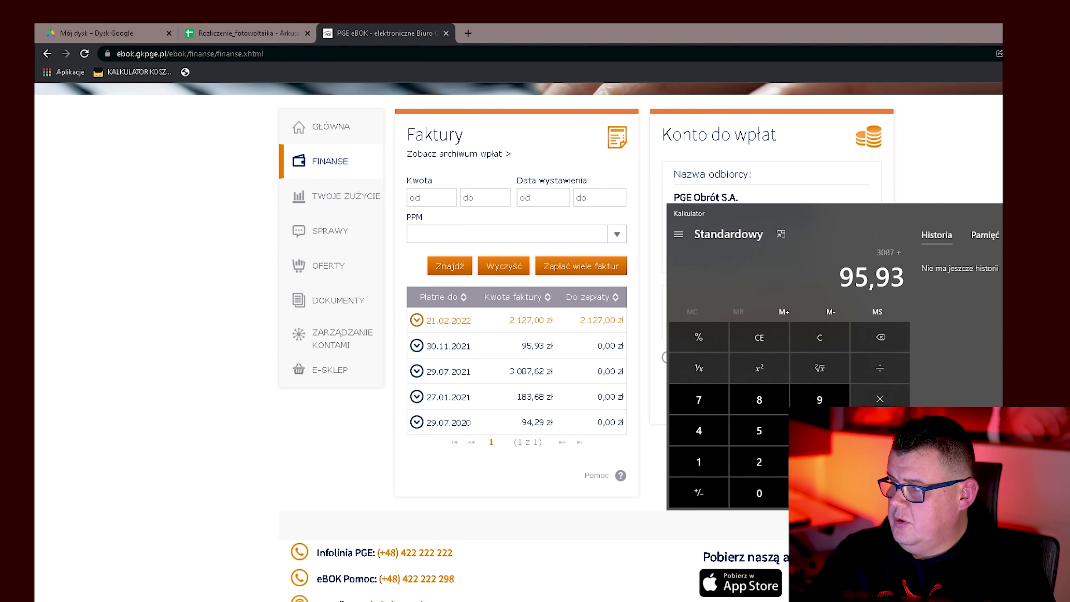
pyautogui.press('+')
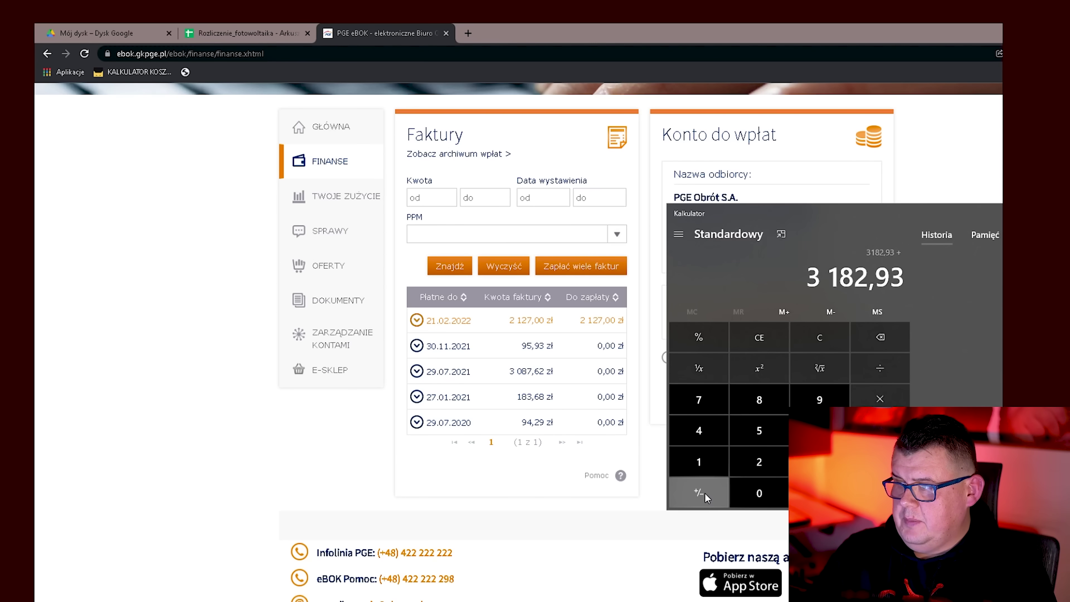
pyautogui.write('2127')
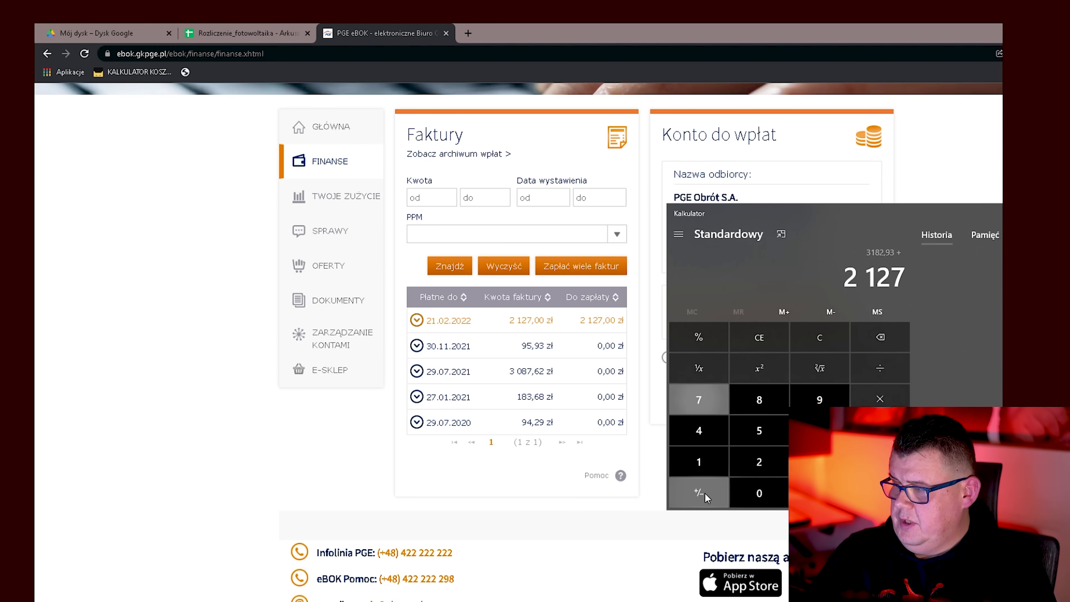
pyautogui.press('Return')
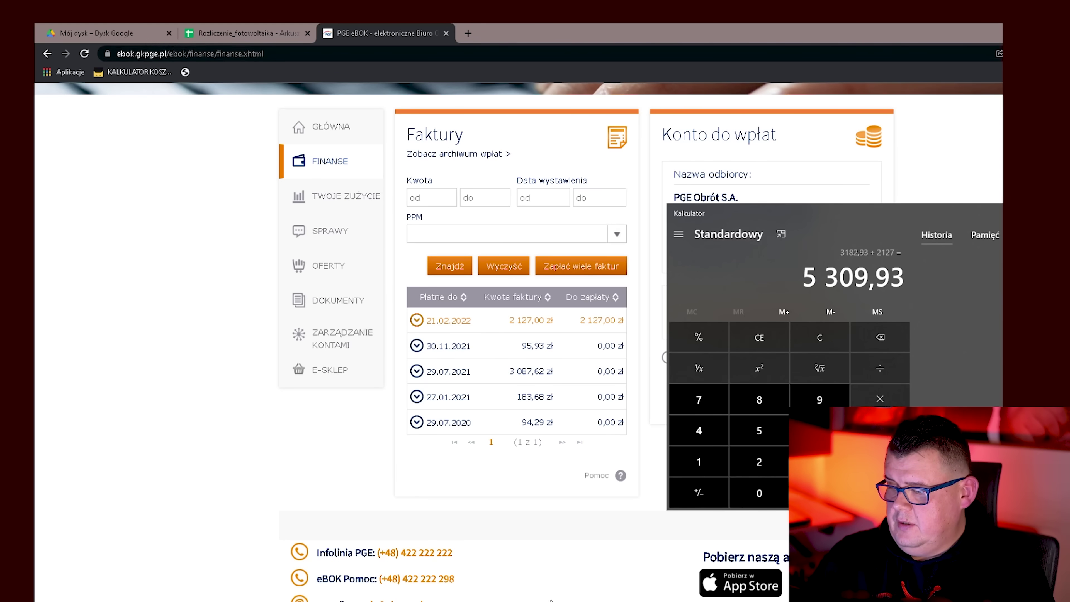
# - Switch to the invoice PDF in Adobe Acrobat and examine its meter readings and the settlement of energy fed into the grid
pyautogui.hotkey('alt', 'Tab')
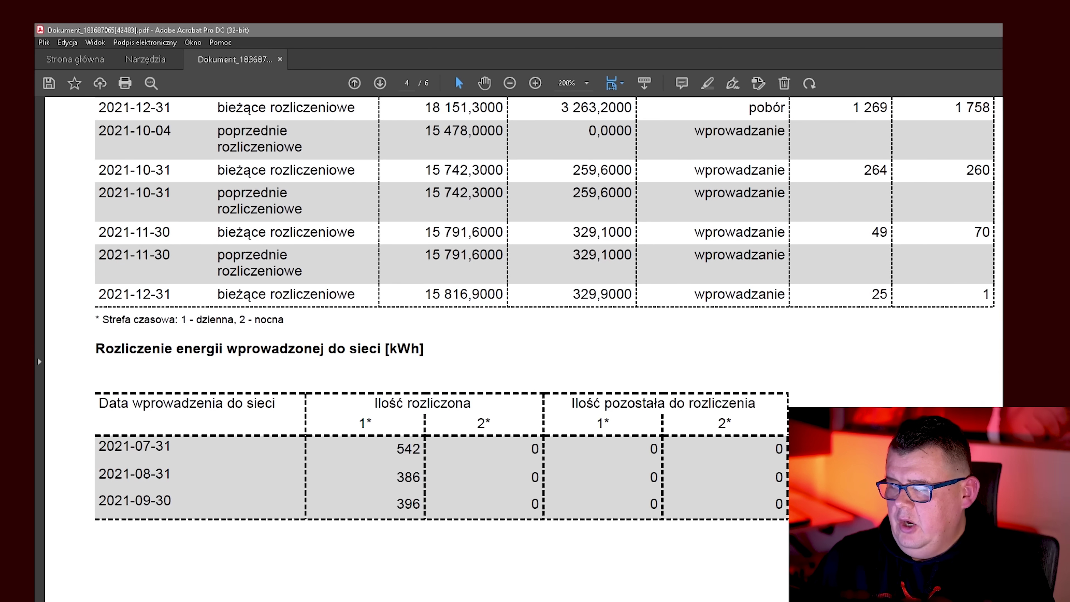
pyautogui.scroll(-4, 544, 350)
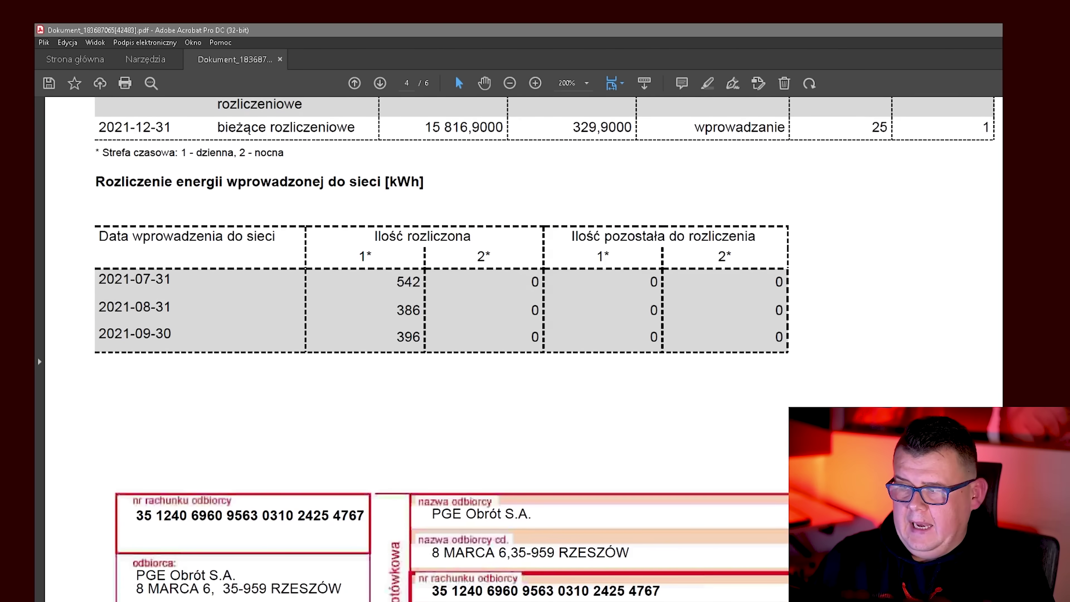
pyautogui.scroll(-4, 544, 349)
pyautogui.scroll(4, 543, 349)
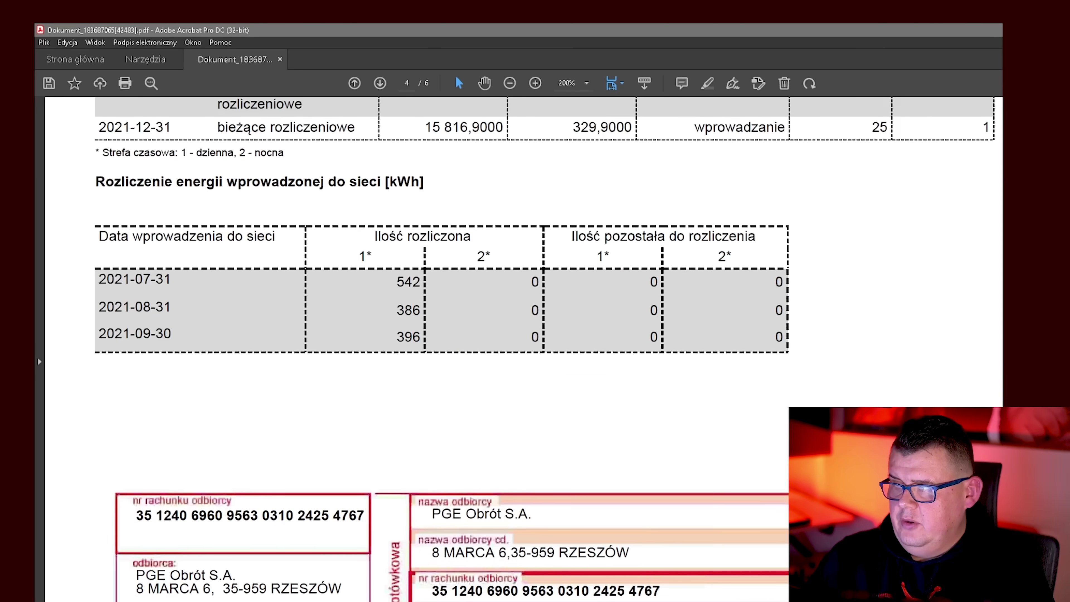
pyautogui.scroll(6, 543, 350)
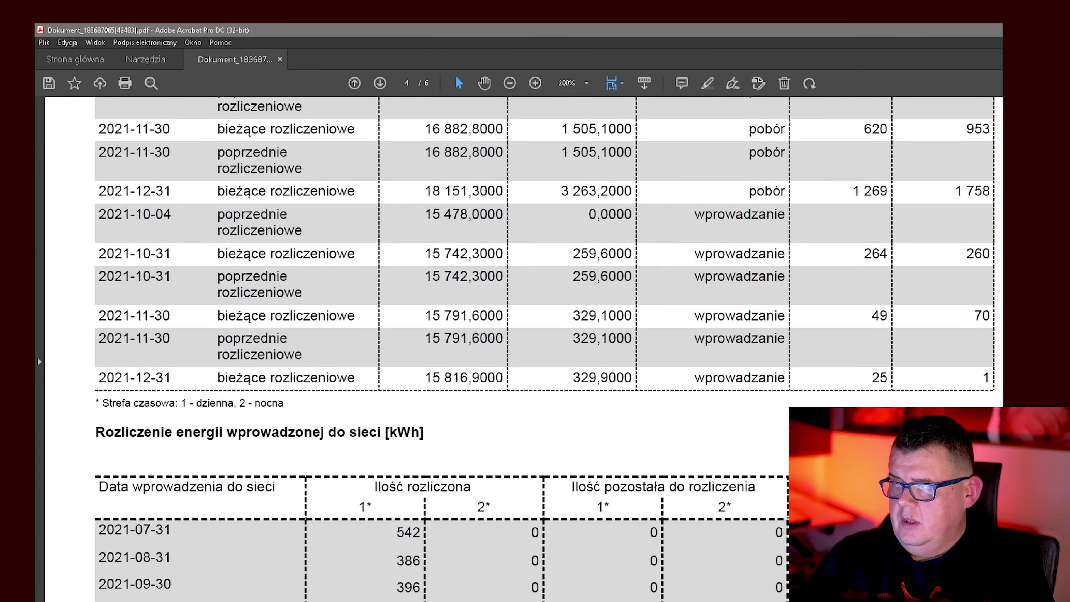
pyautogui.scroll(10, 544, 350)
pyautogui.scroll(-9, 544, 350)
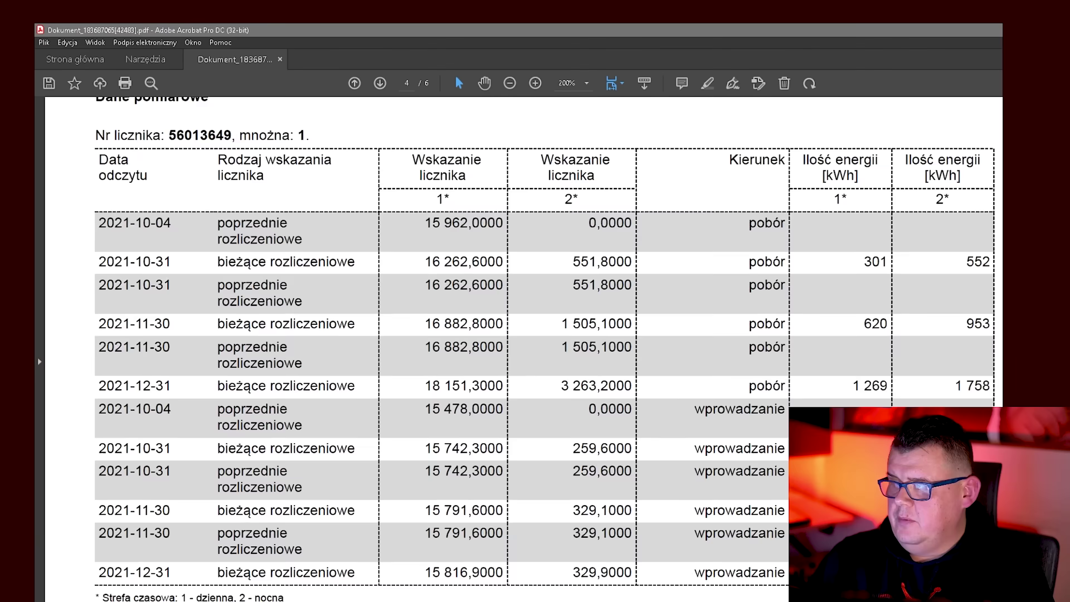
pyautogui.scroll(-20, 303, 452)
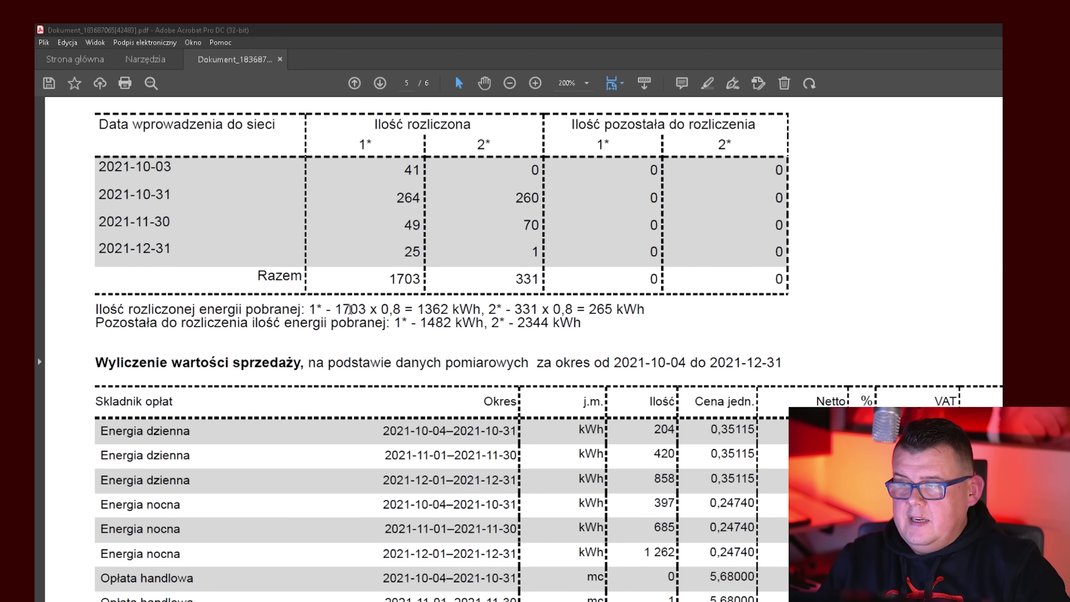
# - Highlight in turn the settled drawn-energy amounts and the remaining amounts for zones 1 and 2 below the fed-in energy table
pyautogui.moveTo(335, 309); pyautogui.dragTo(450, 302)
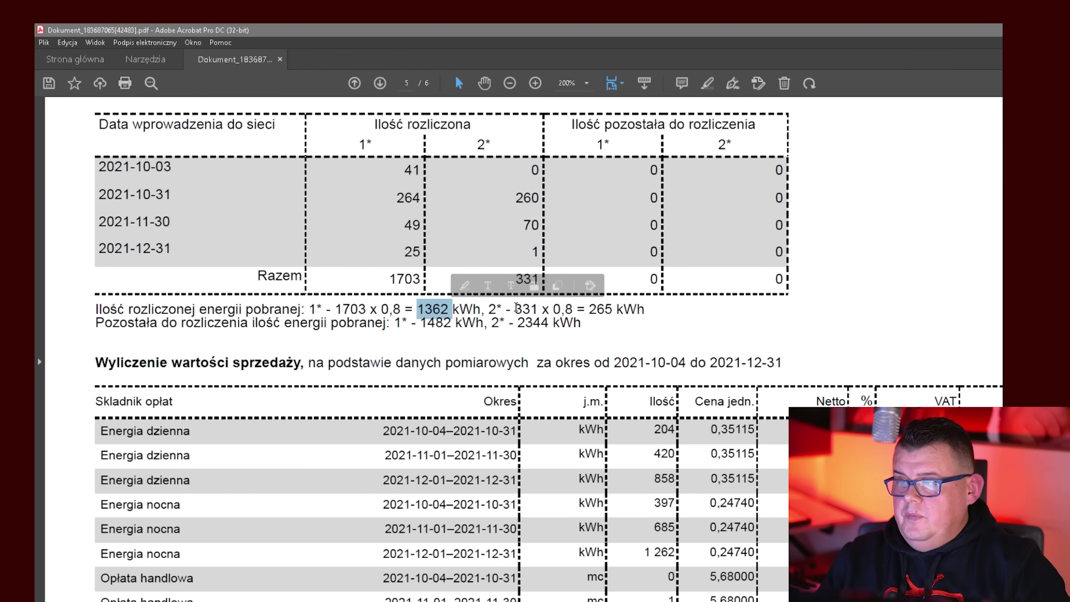
pyautogui.moveTo(515, 308); pyautogui.dragTo(613, 309)
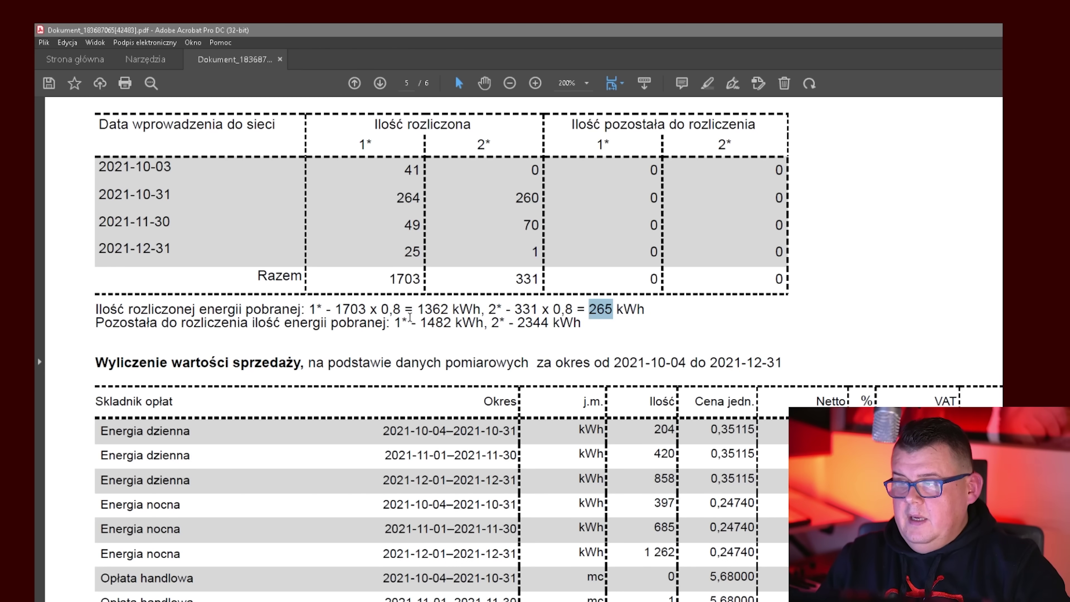
pyautogui.moveTo(419, 323); pyautogui.dragTo(450, 321)
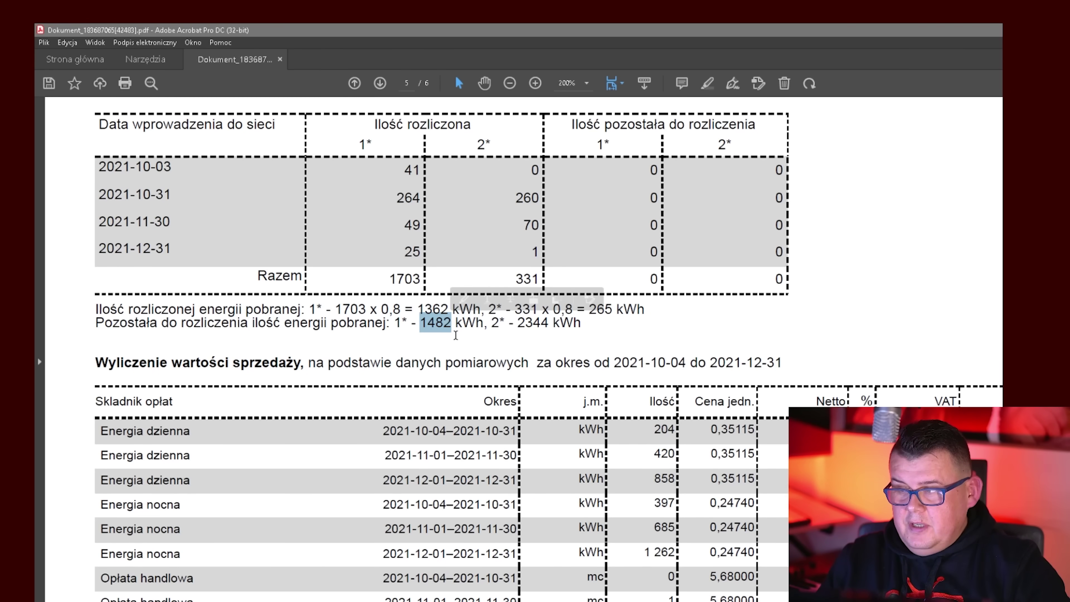
pyautogui.moveTo(518, 323); pyautogui.dragTo(549, 323)
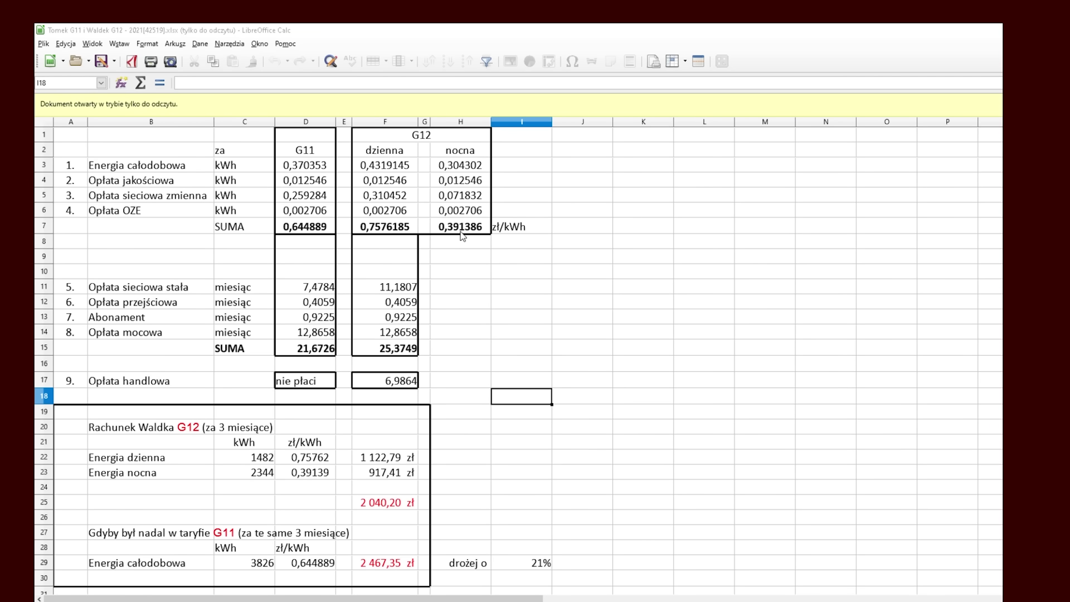
# - Examine the G11 and G12 per-kWh rates, monthly fixed charges and Opłata handlowa in the tariff comparison spreadsheet
pyautogui.click(443, 230)
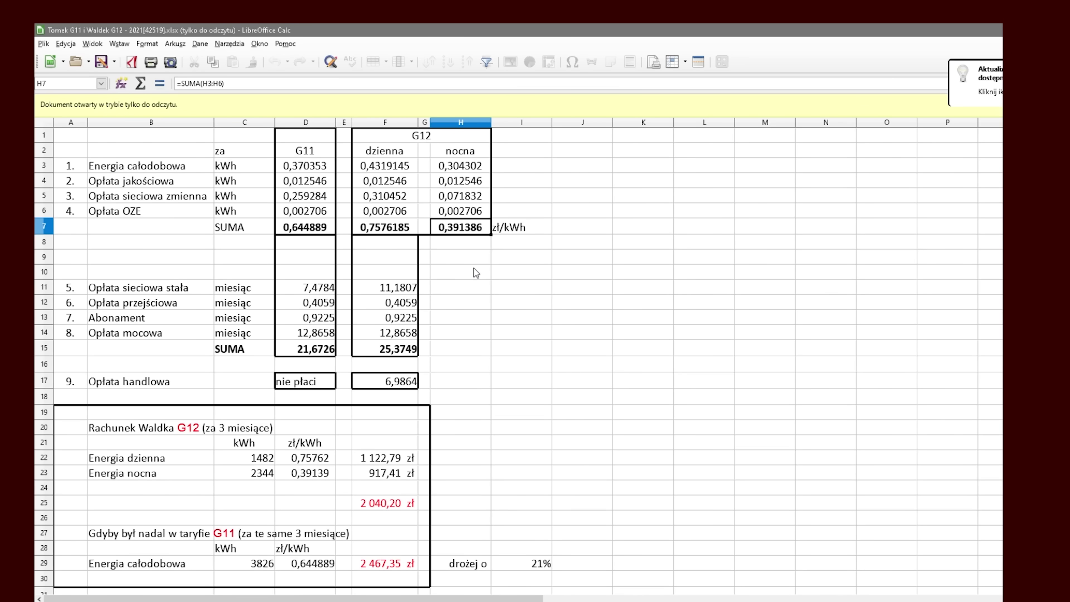
pyautogui.scroll(-1, 472, 271)
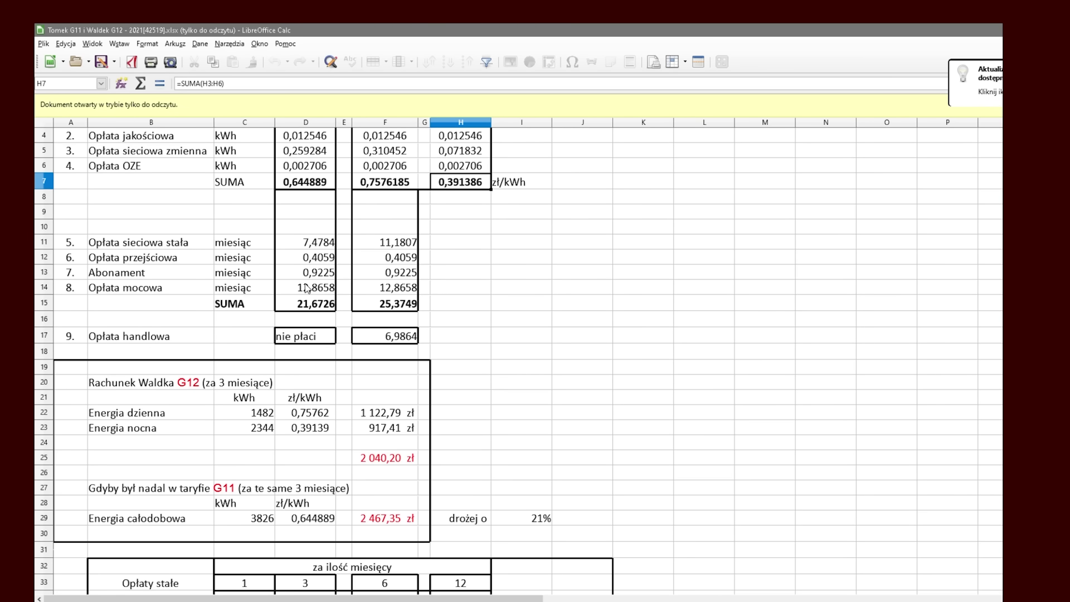
pyautogui.scroll(1, 311, 295)
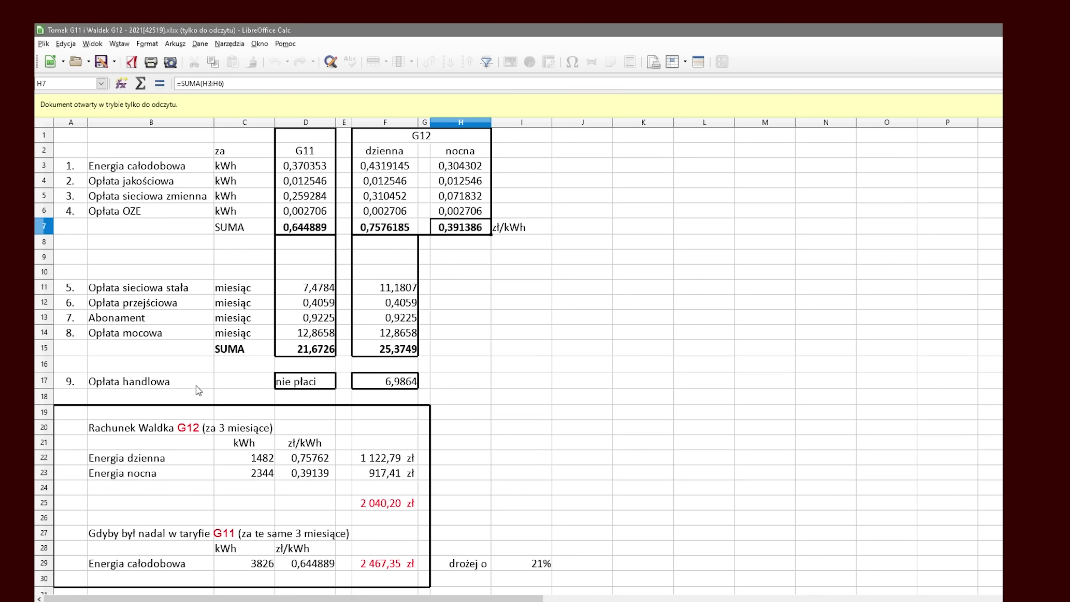
pyautogui.moveTo(390, 383); pyautogui.dragTo(421, 383)
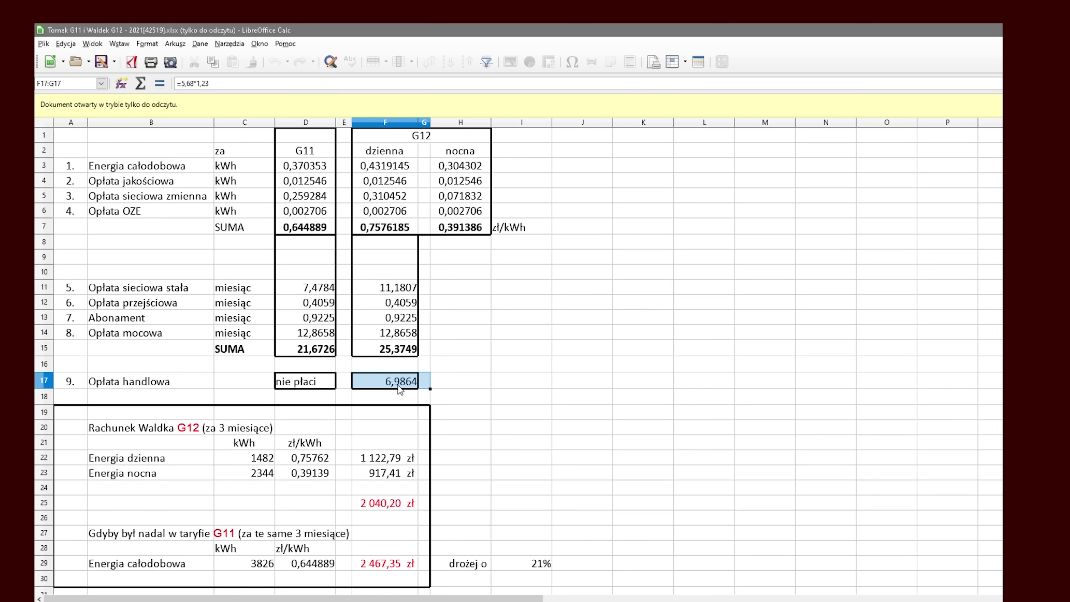
# - Review the Opłaty stałe comparison of G11 and G12 for 1, 3, 6 and 12 months and the notes below it
pyautogui.scroll(-2, 396, 385)
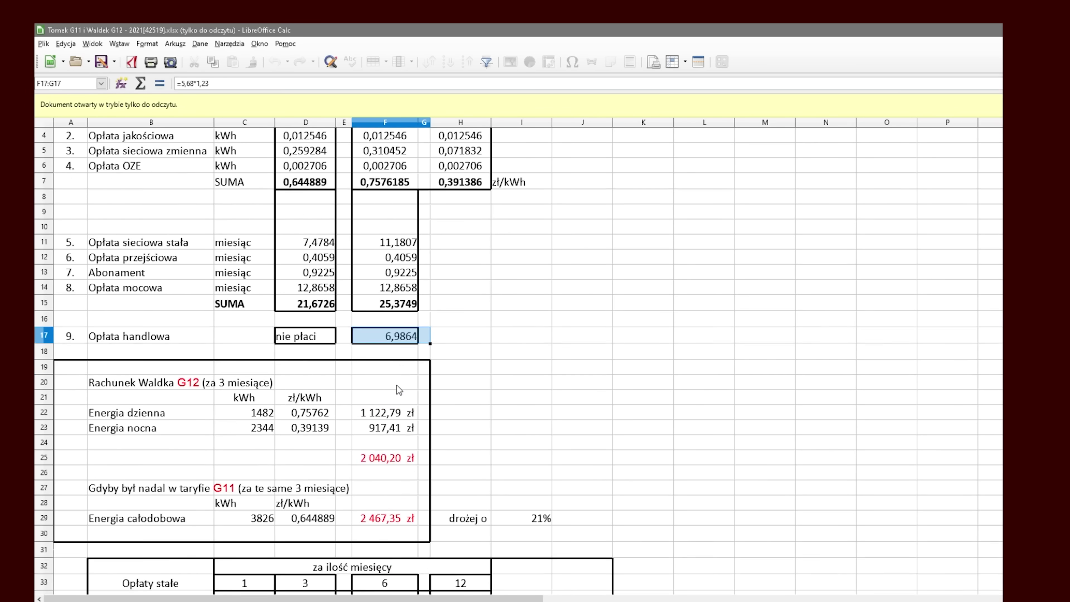
pyautogui.scroll(-4, 397, 386)
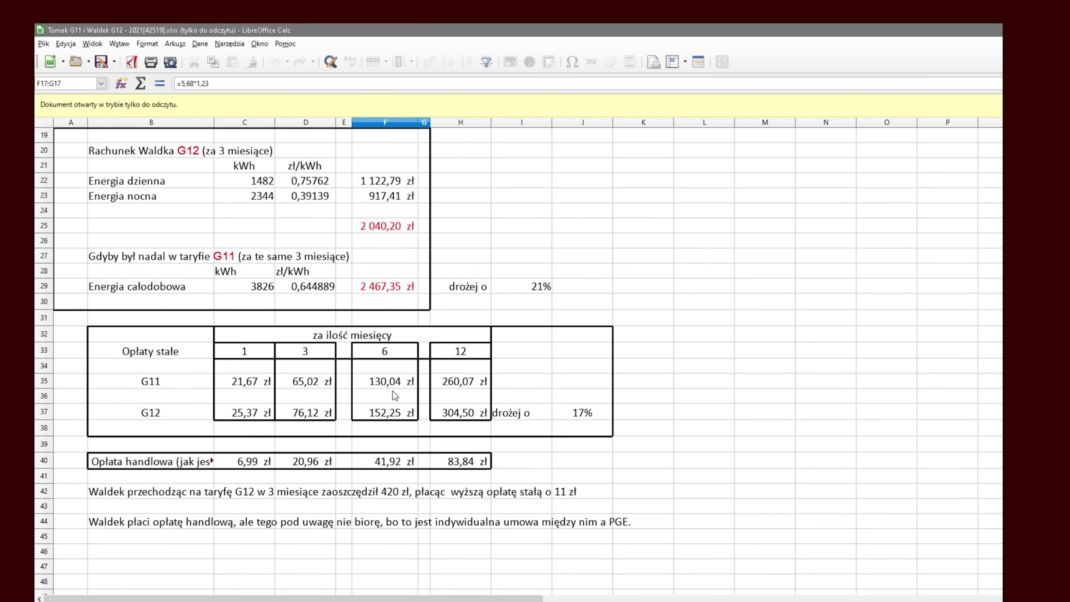
pyautogui.scroll(-3, 393, 391)
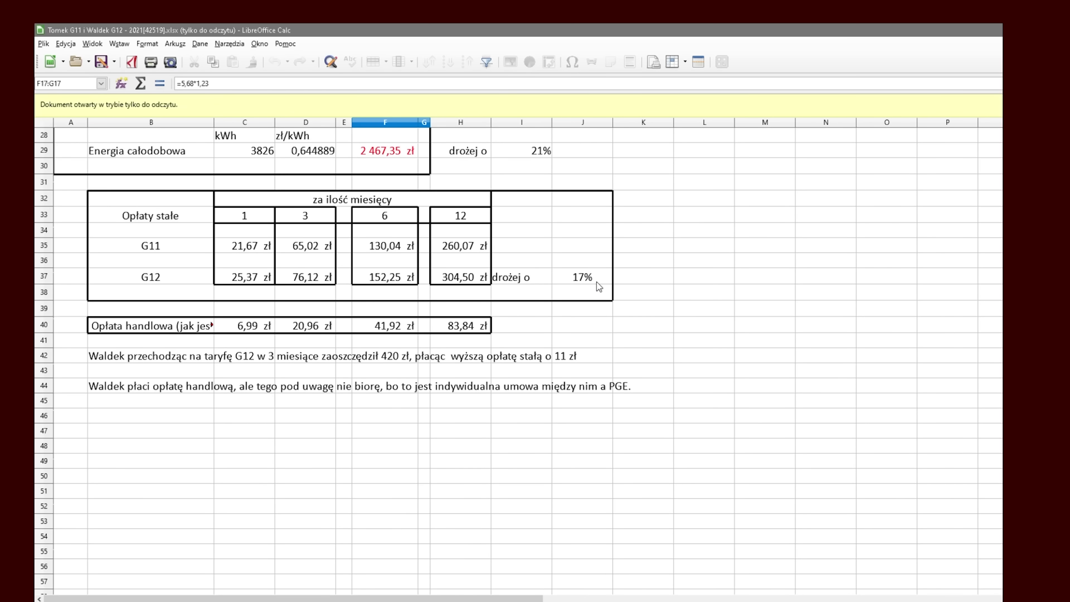
# - Inspect the three-month G11 energy cost, its percentage difference from G12, and the G12 energy total
pyautogui.scroll(5, 591, 287)
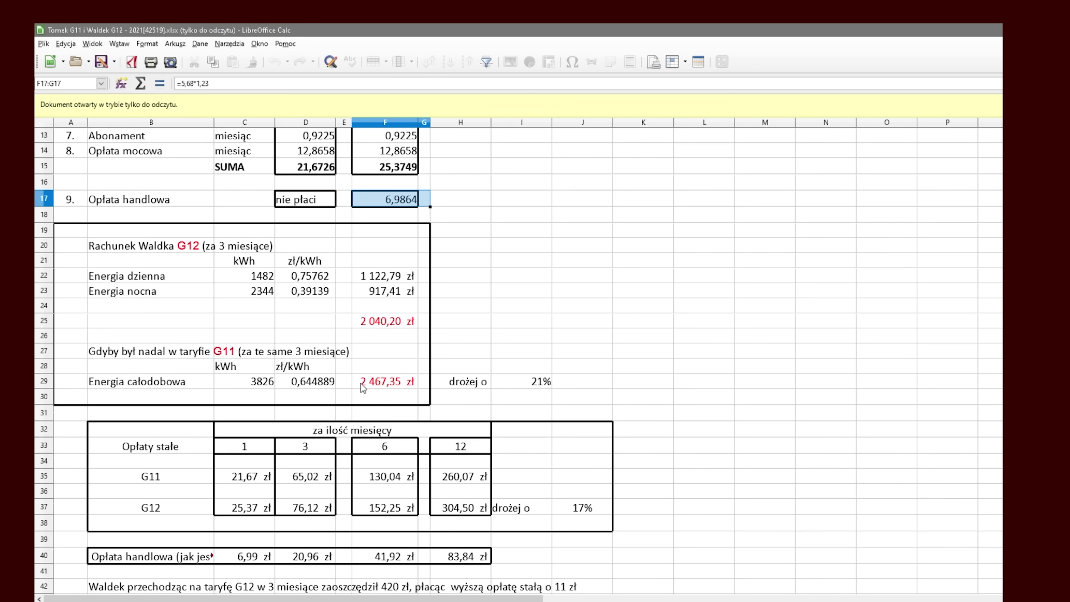
pyautogui.click(379, 382)
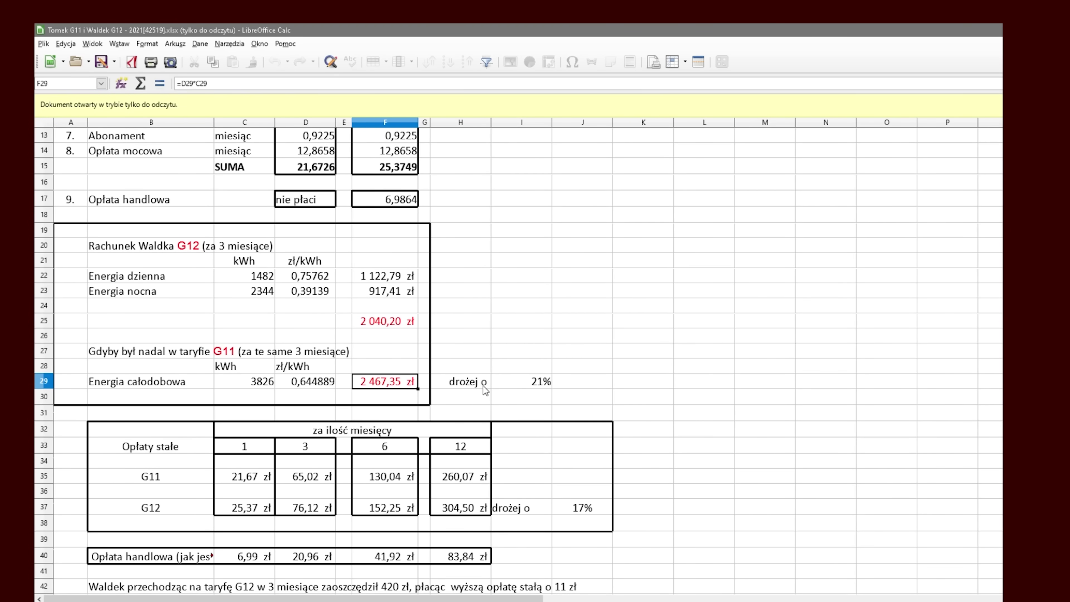
pyautogui.click(528, 382)
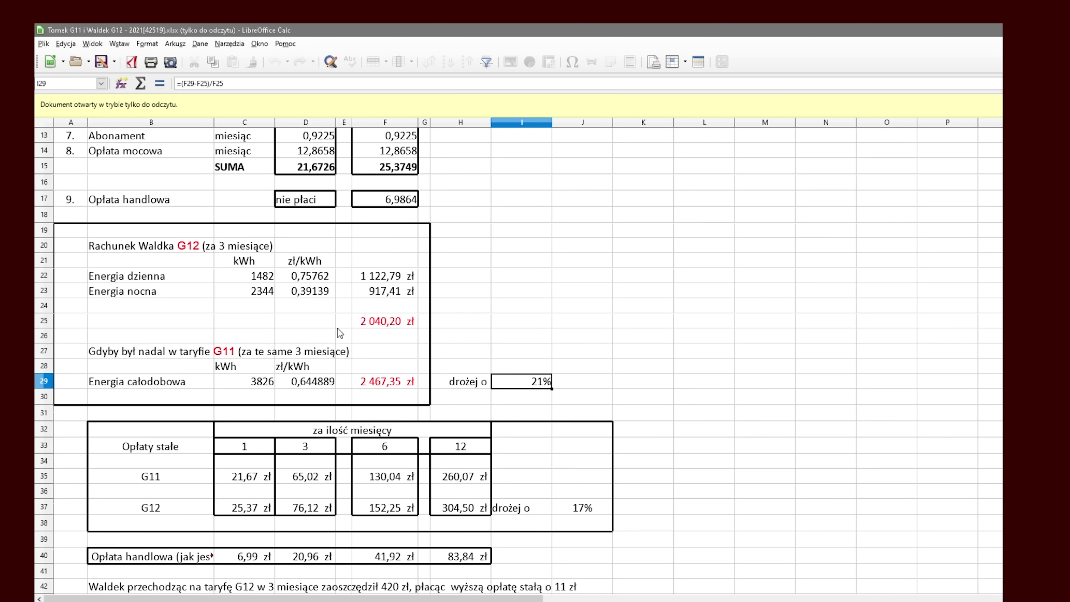
pyautogui.click(385, 322)
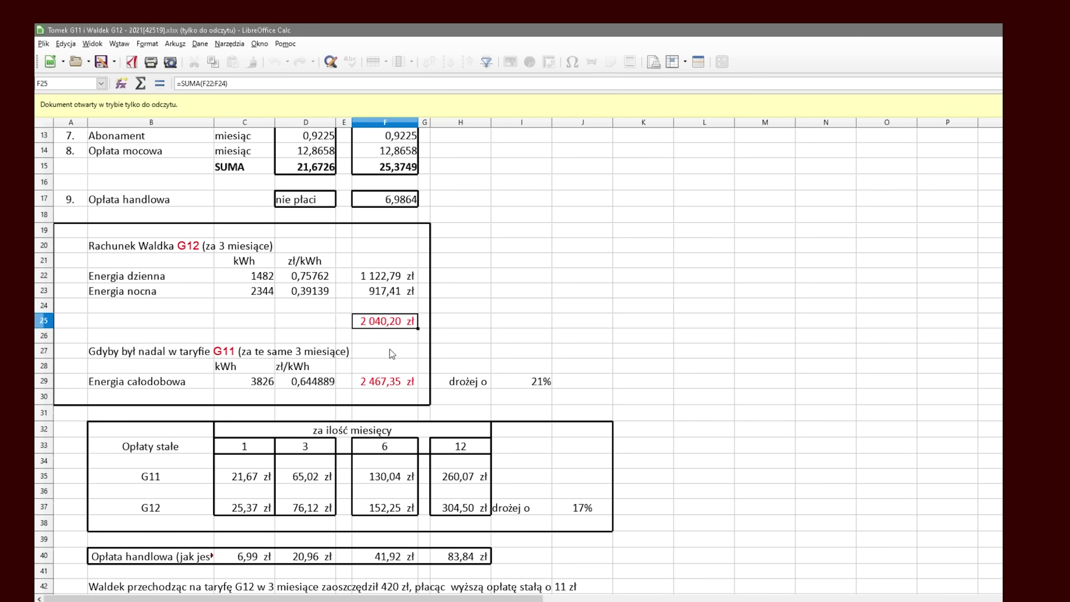